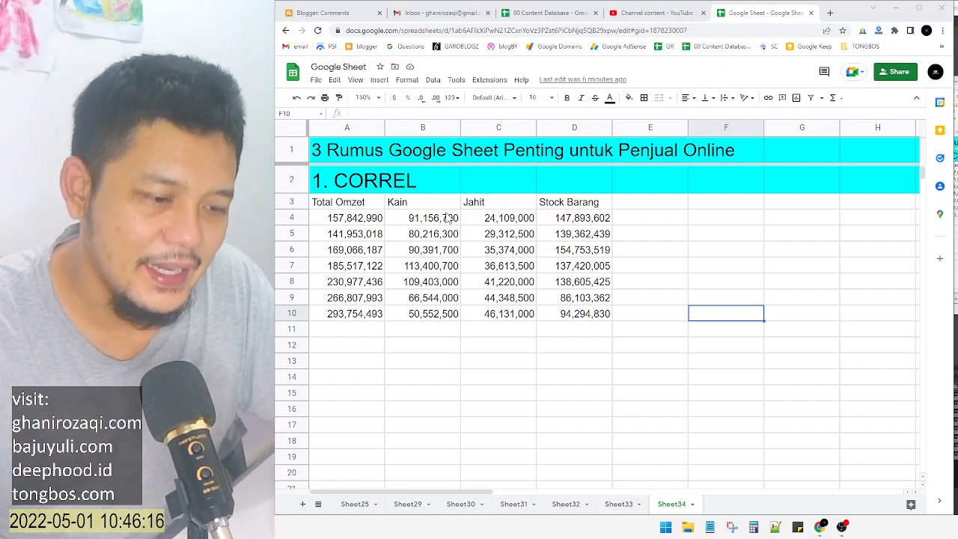
click(397, 190)
click(356, 191)
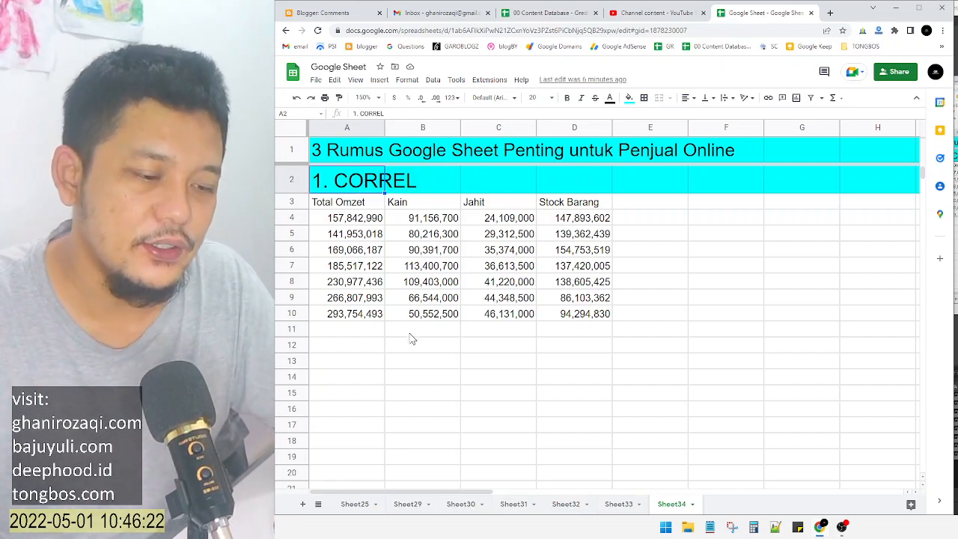
click(403, 366)
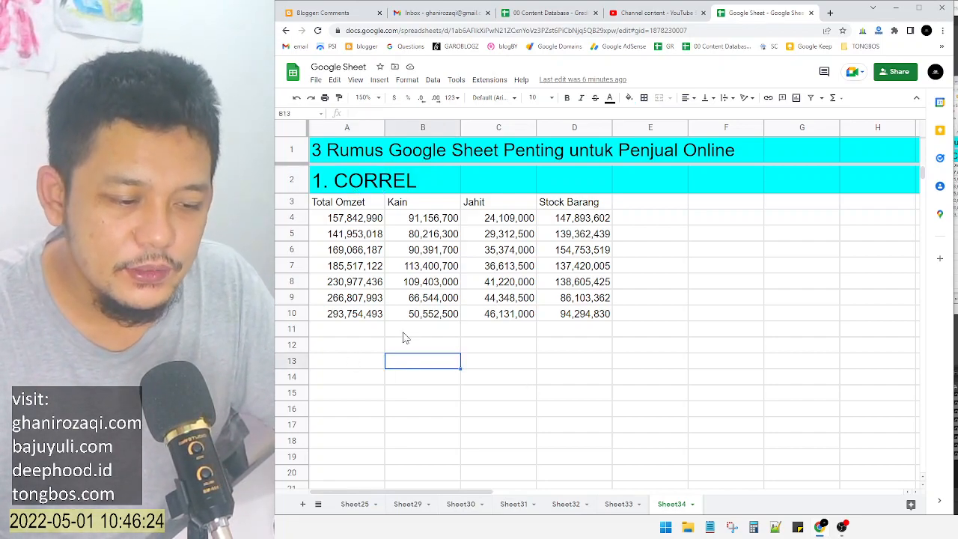
Enter =CORREL($A$4:$A$10,A4:A10) in cell A11 beneath the Total Omzet column, with the first range absolute
click(364, 334)
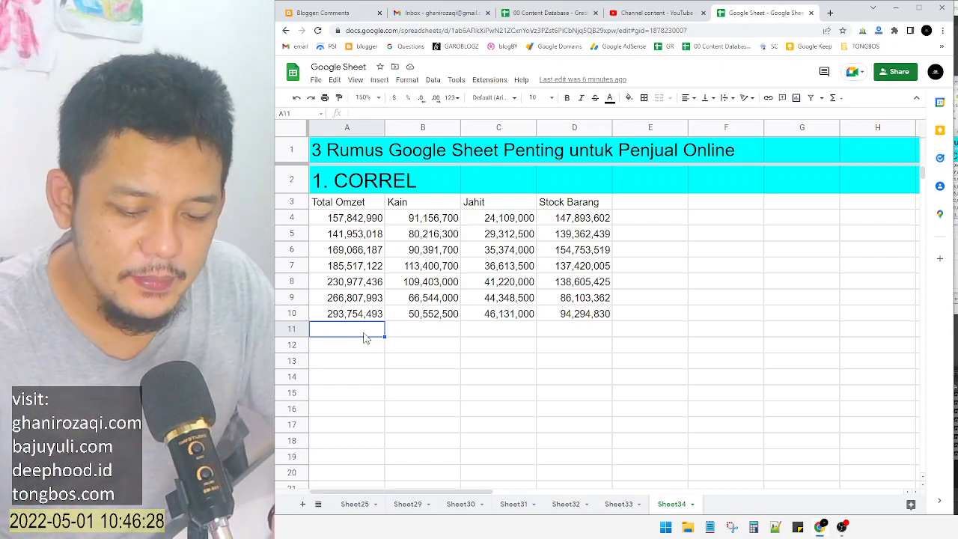
text(=co)
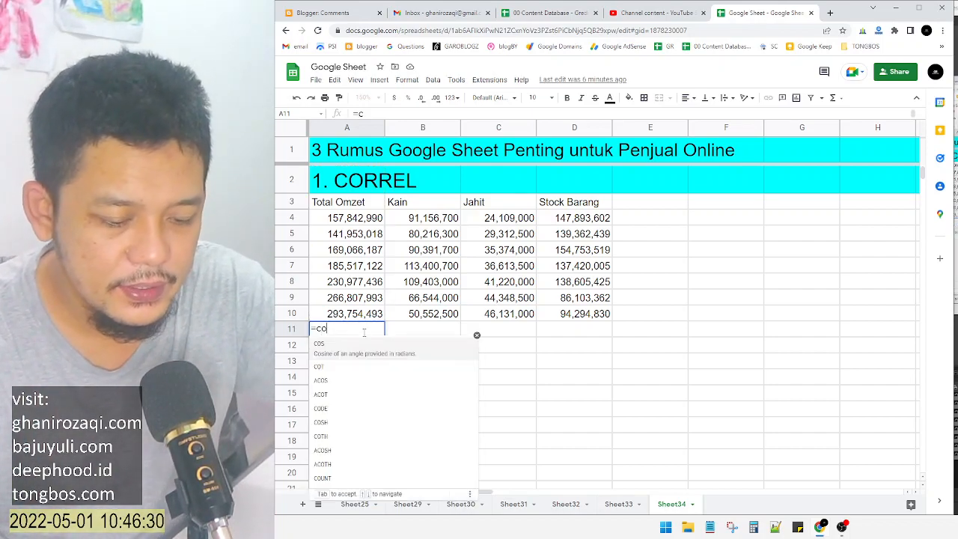
text(rrel)
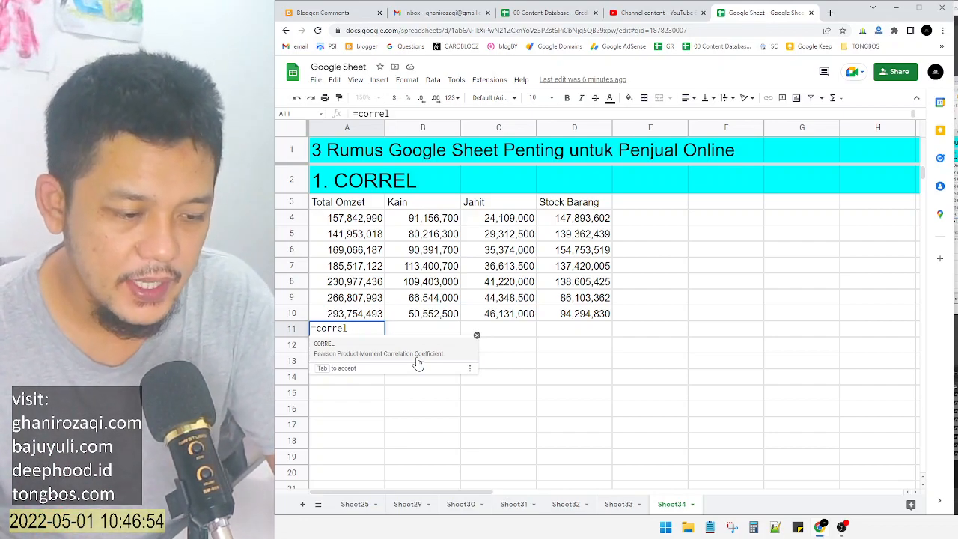
key(Tab)
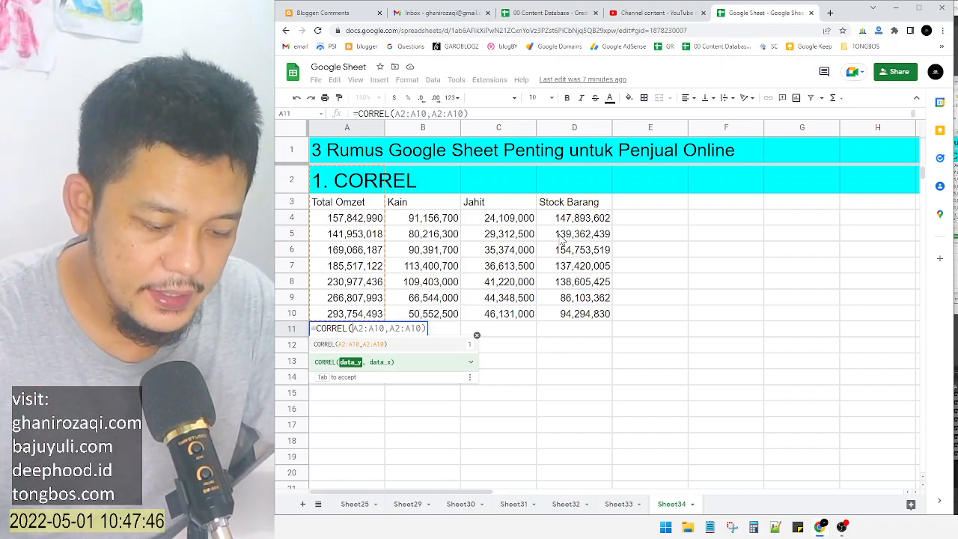
key(BackSpace)
key(BackSpace)
key(BackSpace)
key(BackSpace)
key(BackSpace)
key(BackSpace)
key(BackSpace)
key(BackSpace)
key(BackSpace)
key(BackSpace)
key(BackSpace)
key(BackSpace)
key(BackSpace)
key(BackSpace)
drag(344, 219, 360, 321)
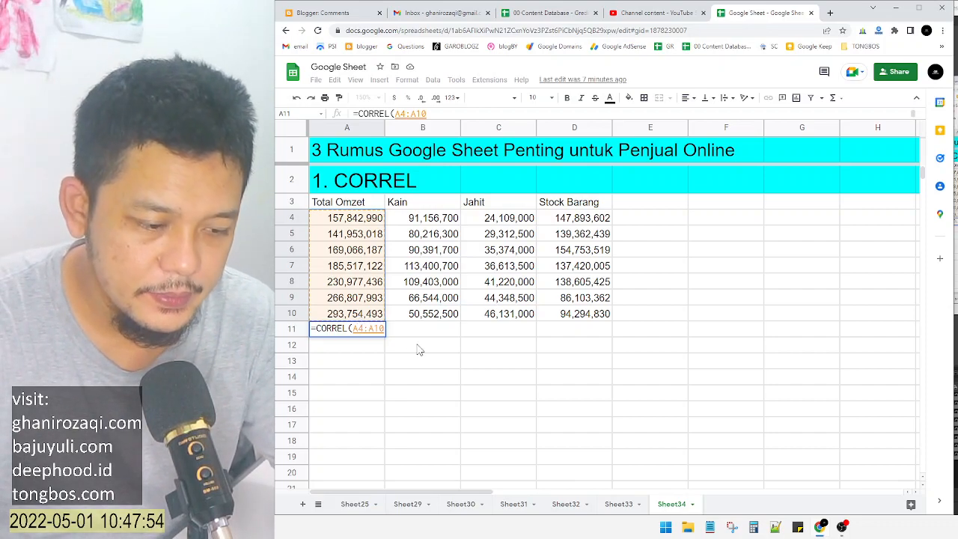
key(F4)
text(,)
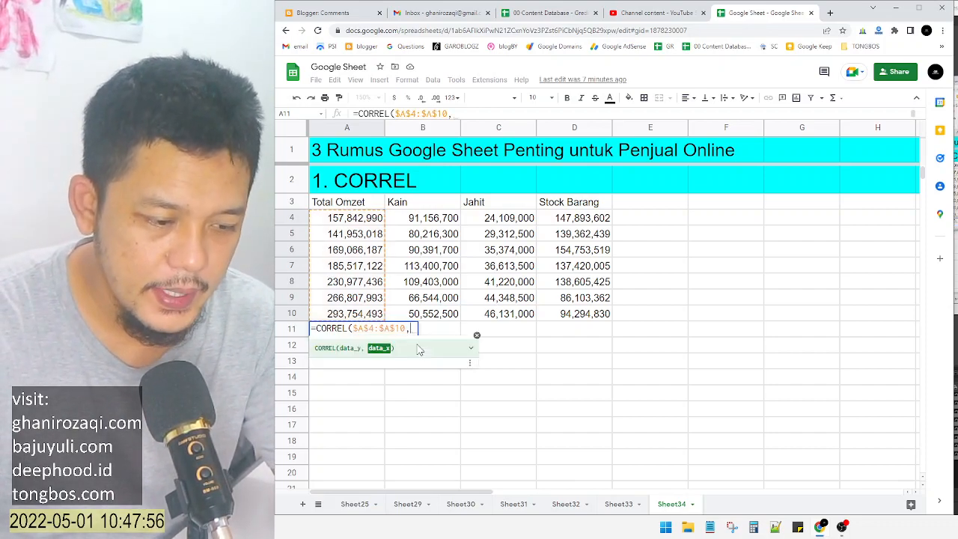
drag(367, 223, 369, 316)
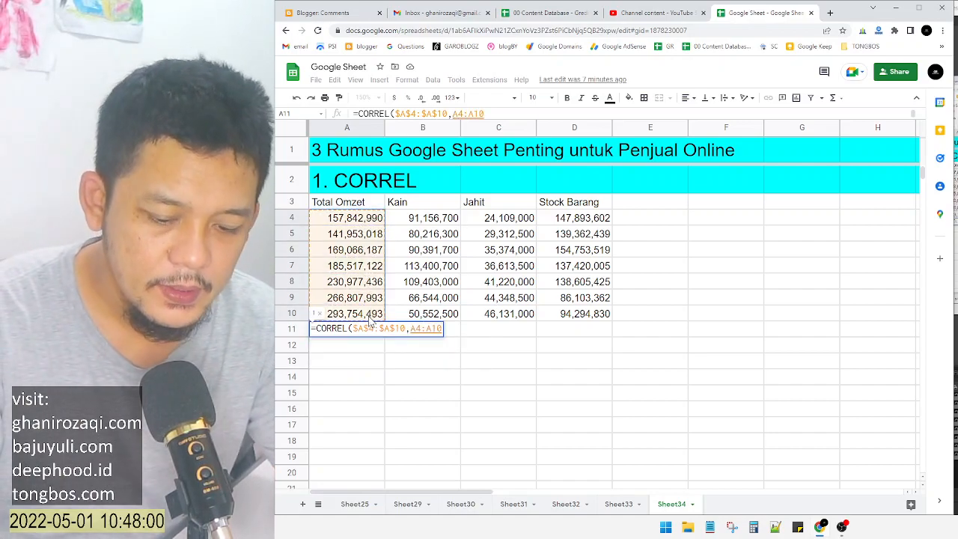
key(Return)
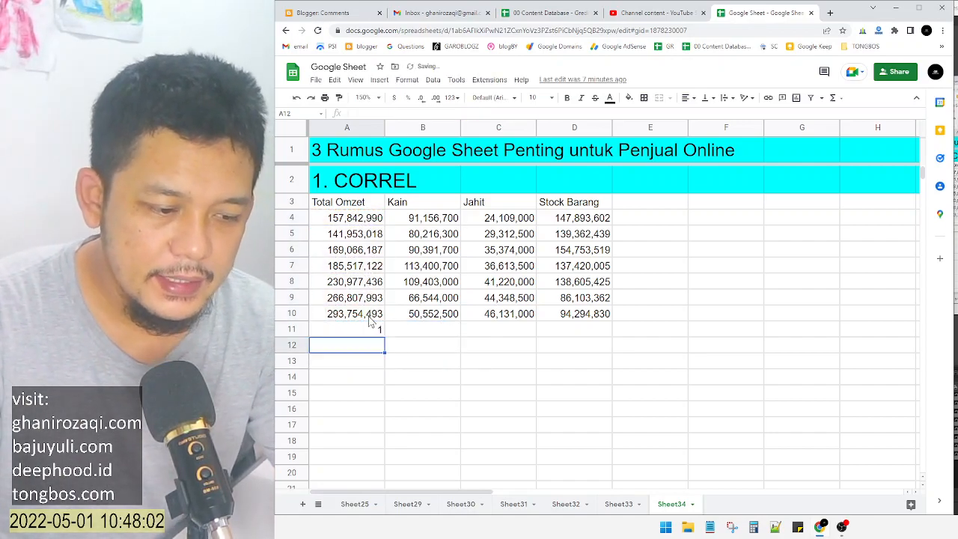
Fill the A11 correlation formula across to B11:D11 for the Kain, Jahit and Stock Barang columns
click(371, 335)
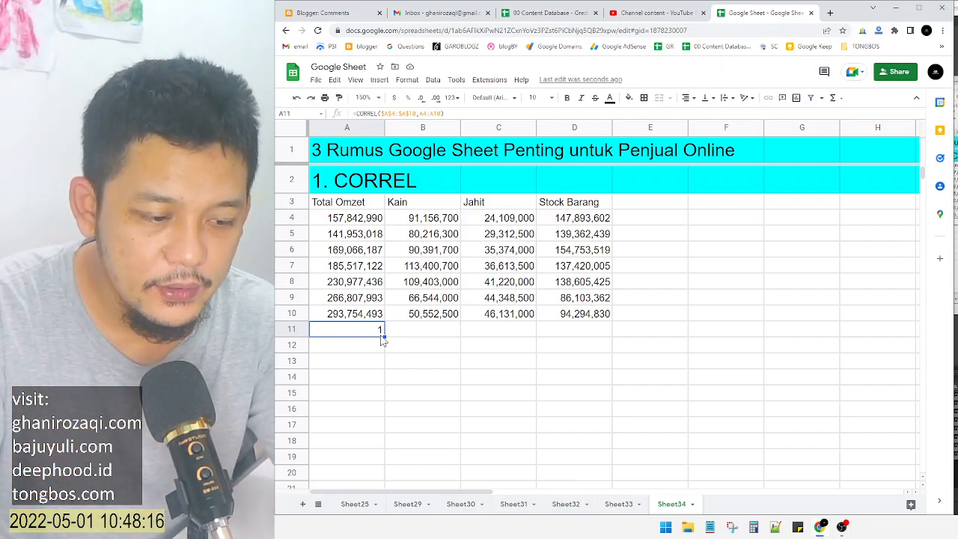
drag(385, 336, 426, 337)
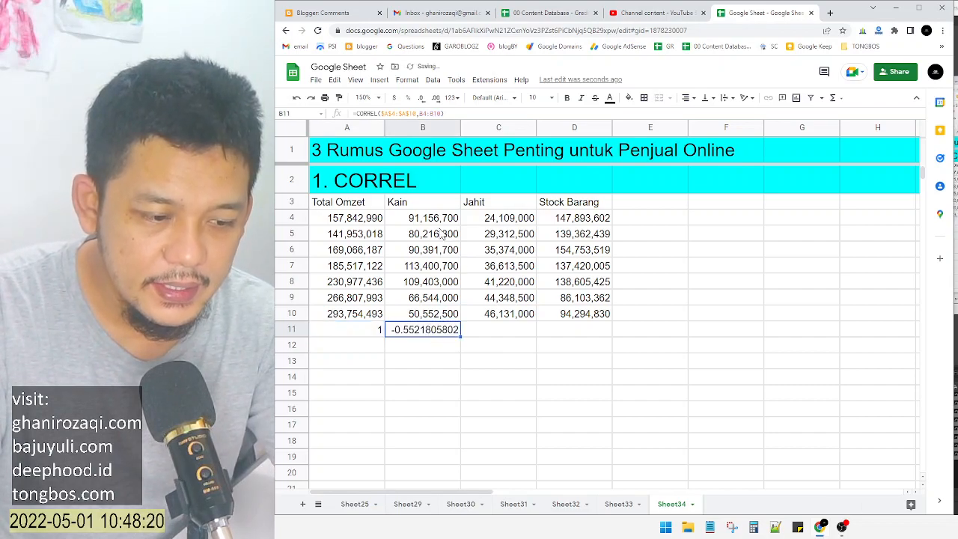
drag(432, 205, 424, 315)
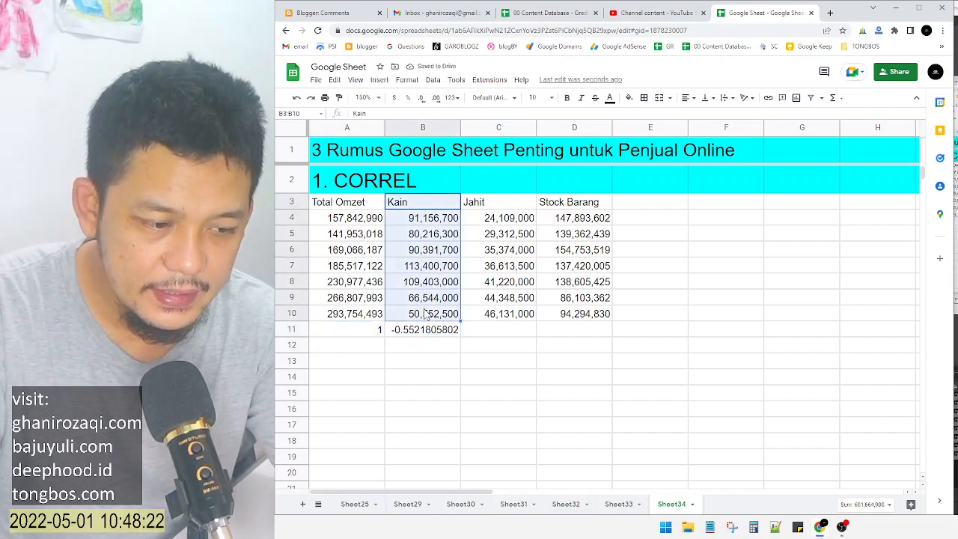
click(361, 204)
drag(361, 203, 364, 300)
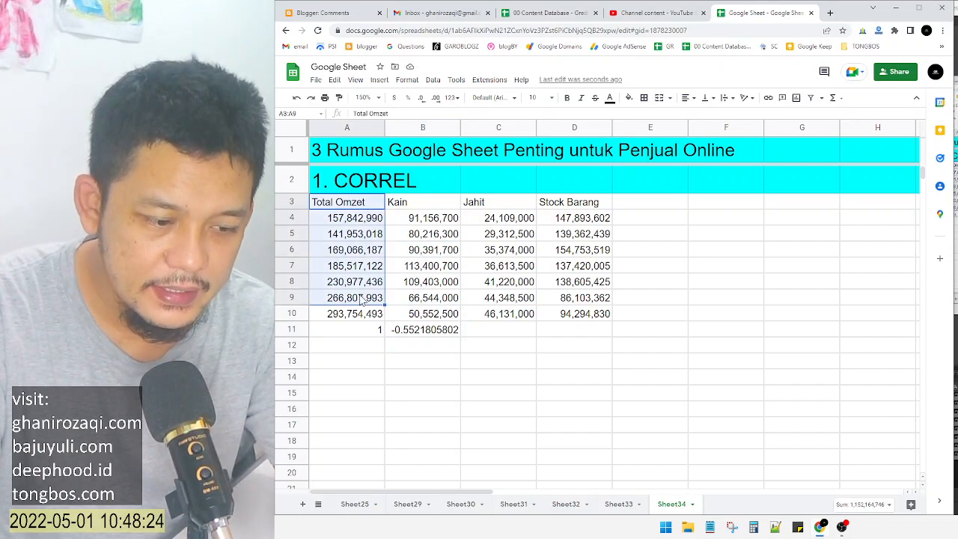
click(410, 338)
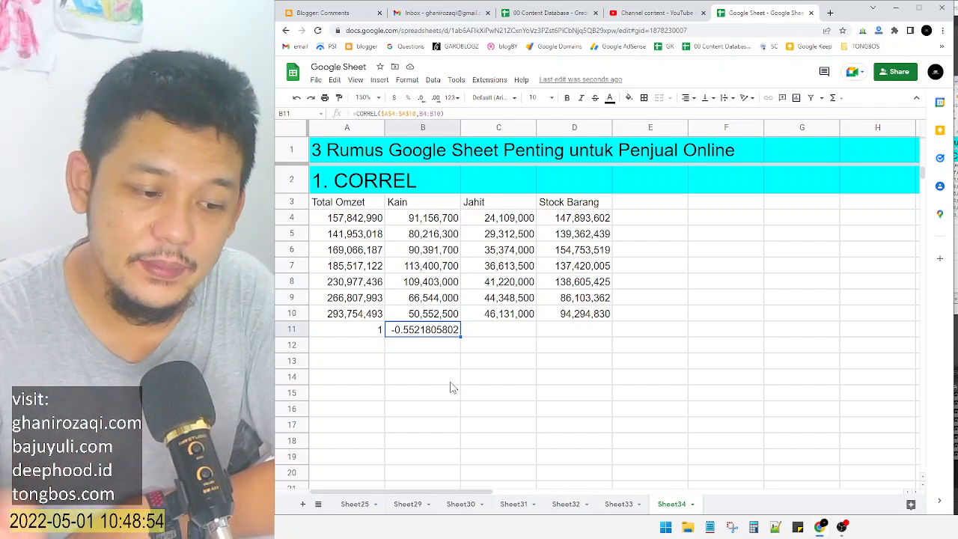
drag(462, 336, 563, 340)
click(511, 365)
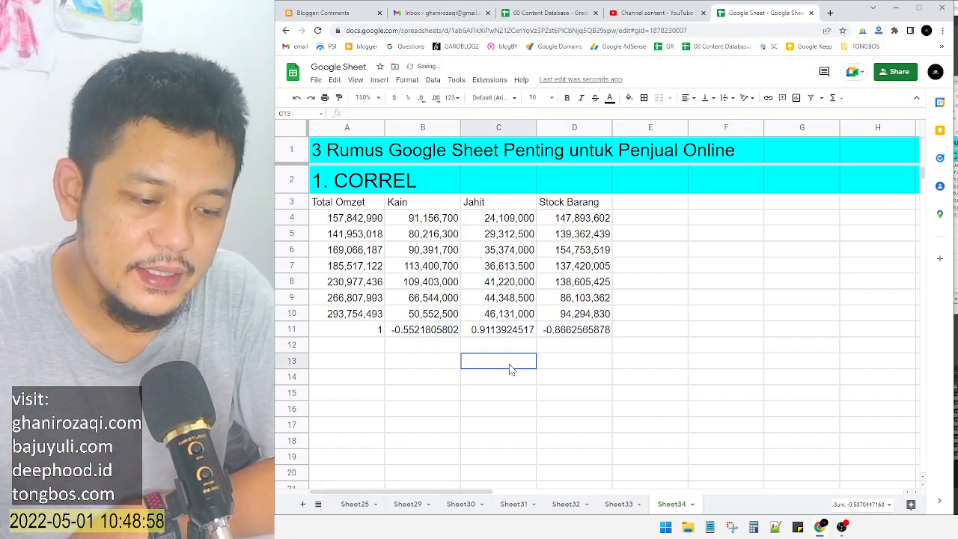
Examine the correlation results in row 11 and compare the Jahit figures with the Total Omzet figures
click(370, 334)
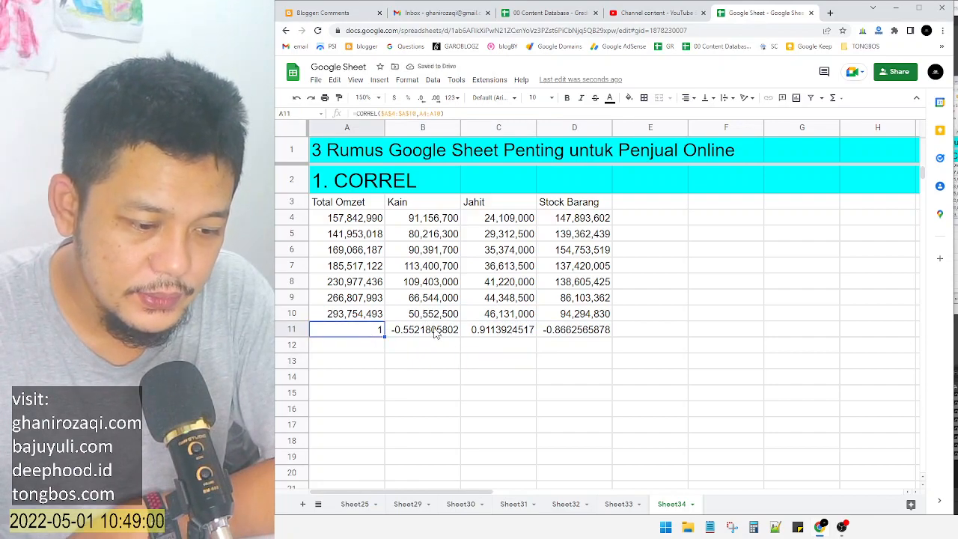
click(503, 332)
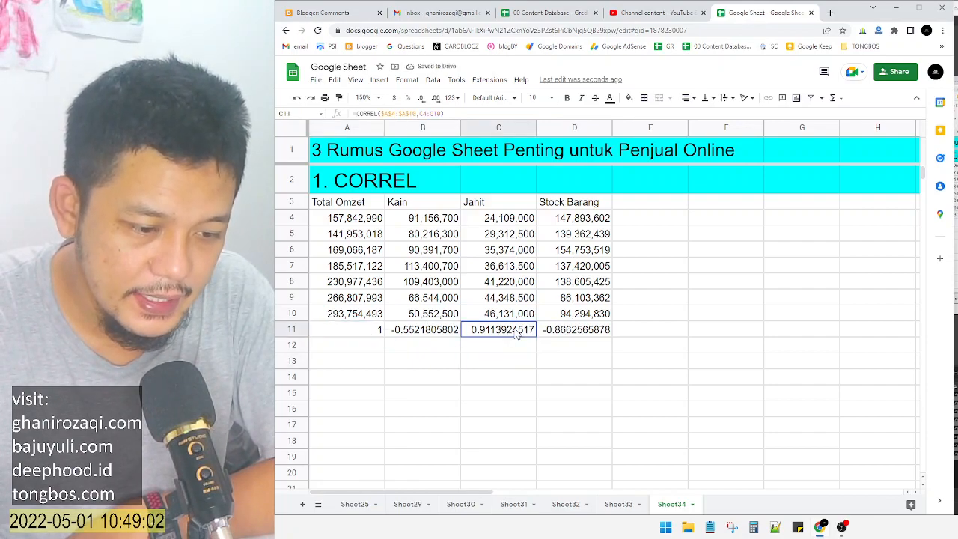
click(576, 333)
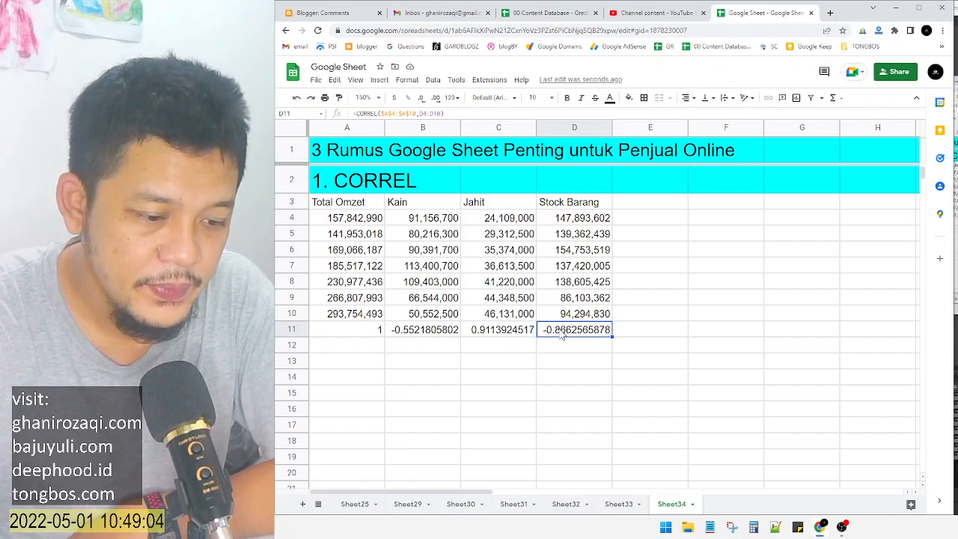
click(500, 336)
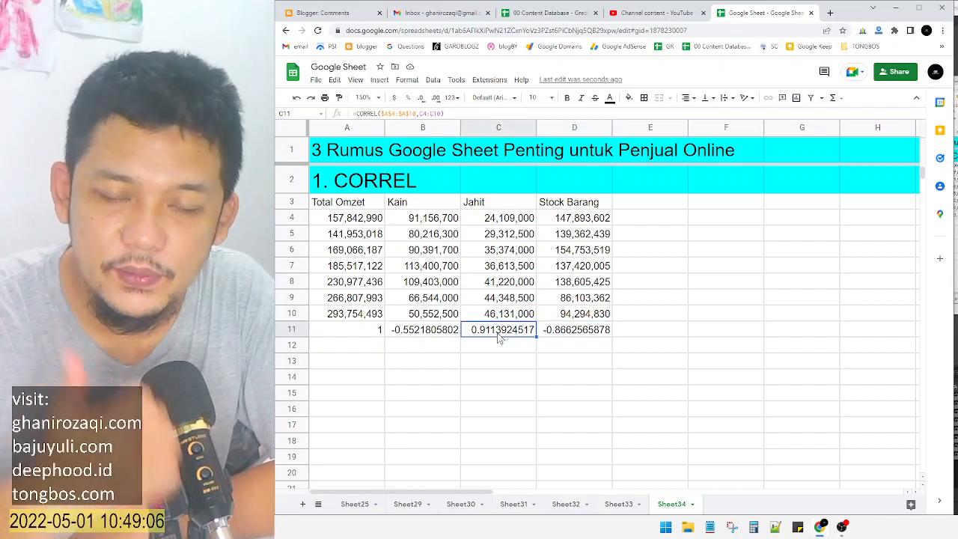
click(568, 336)
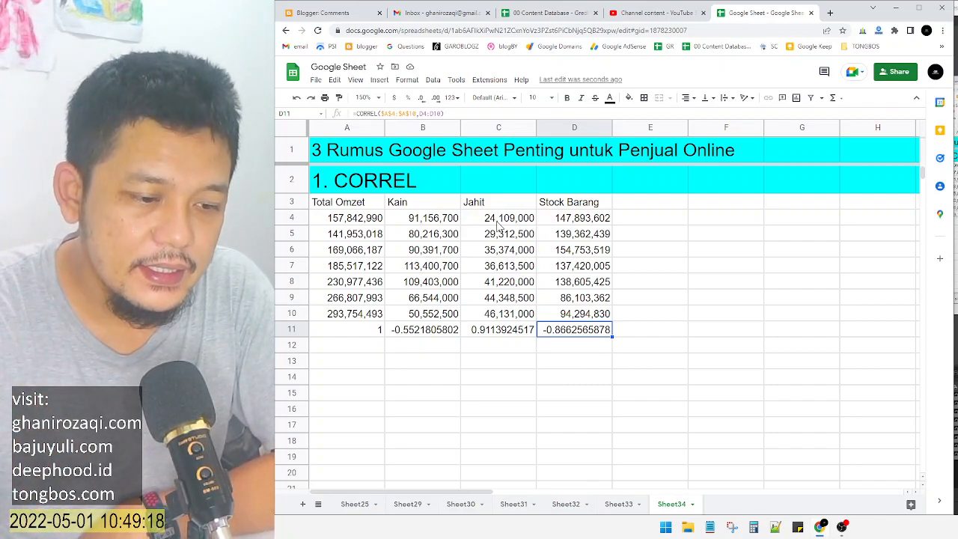
drag(497, 218, 518, 314)
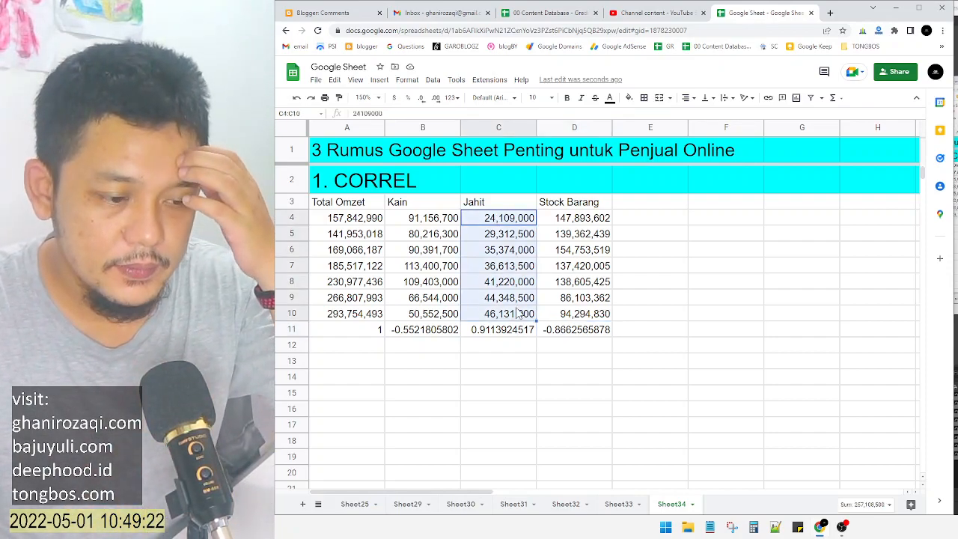
drag(352, 217, 346, 330)
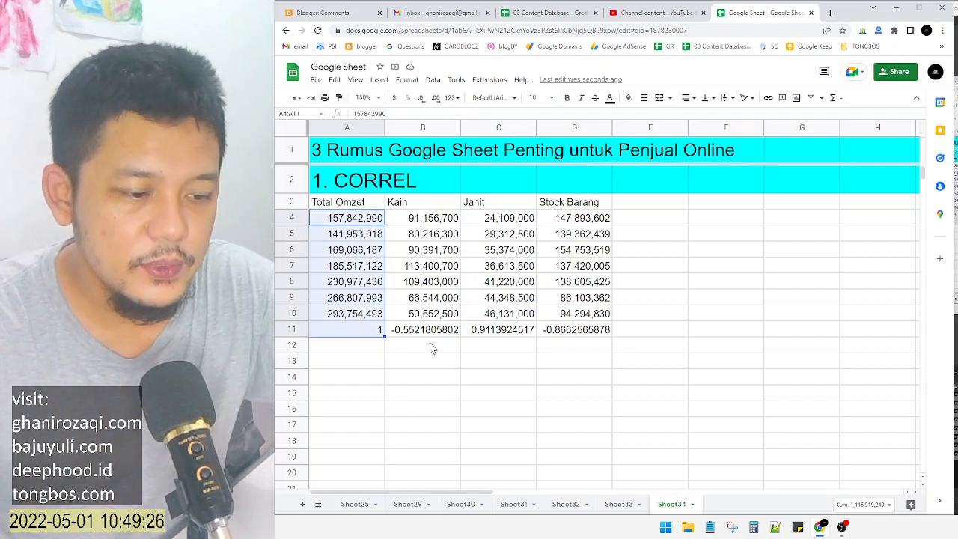
Examine the table in the FORECAST LINEAR section and its correlation row 34
scroll(431, 346, down, 5)
scroll(430, 347, down, 2)
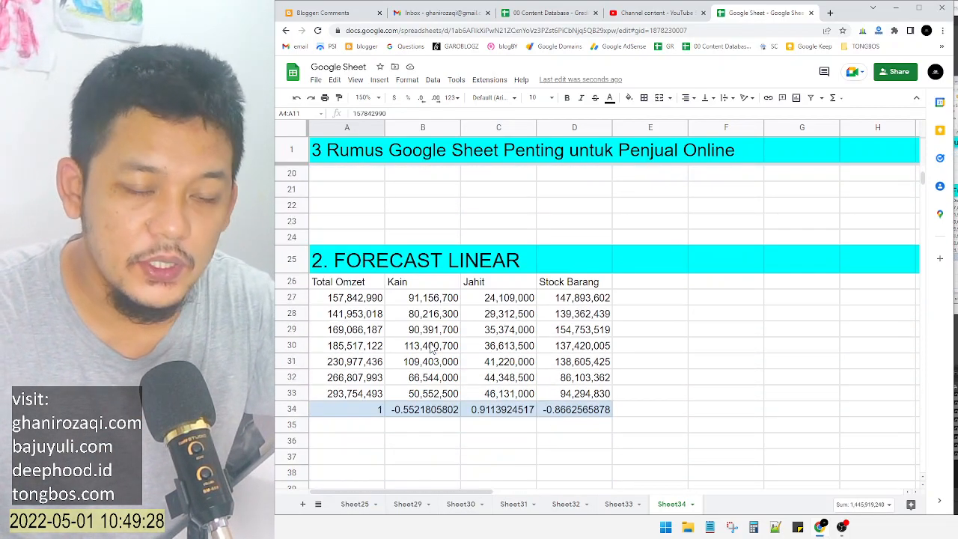
scroll(431, 347, down, 2)
scroll(432, 348, down, 1)
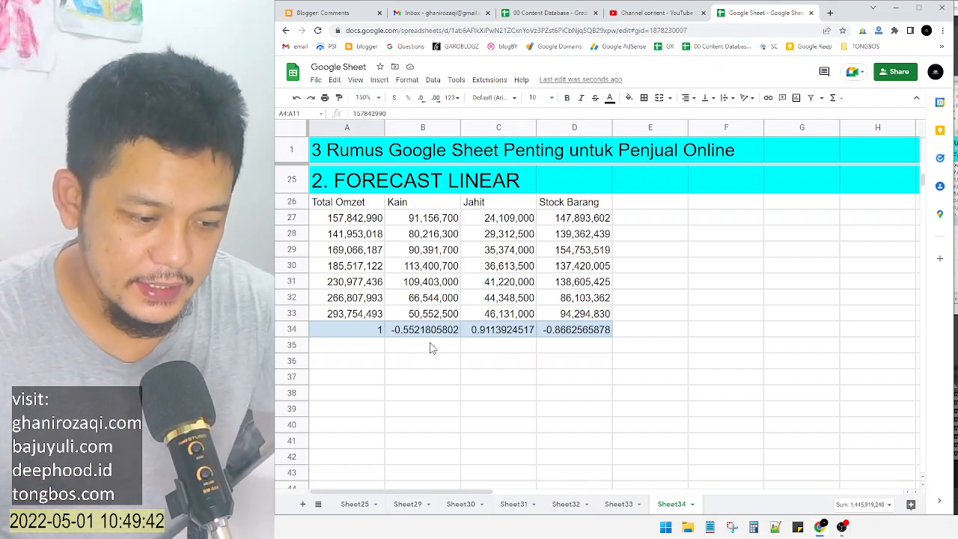
click(369, 330)
drag(366, 331, 588, 338)
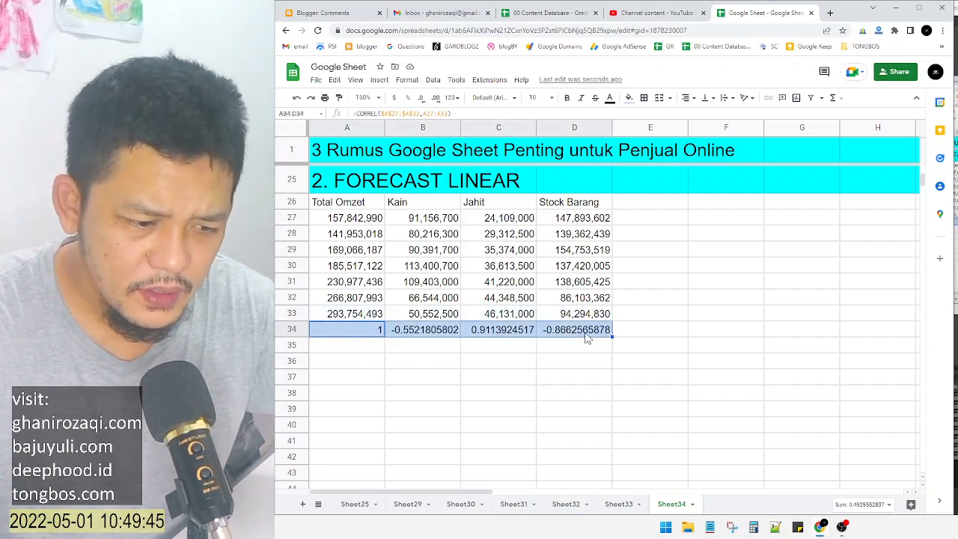
click(430, 335)
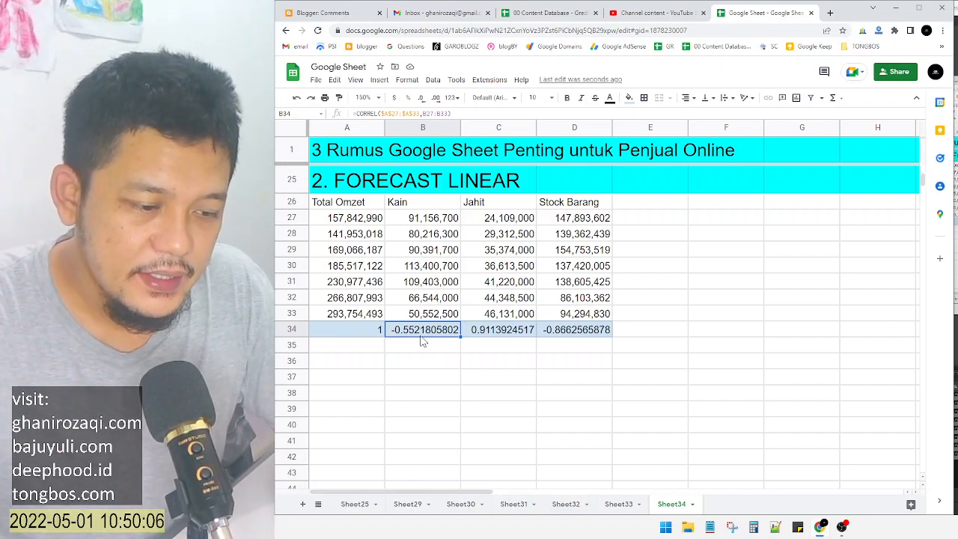
click(374, 347)
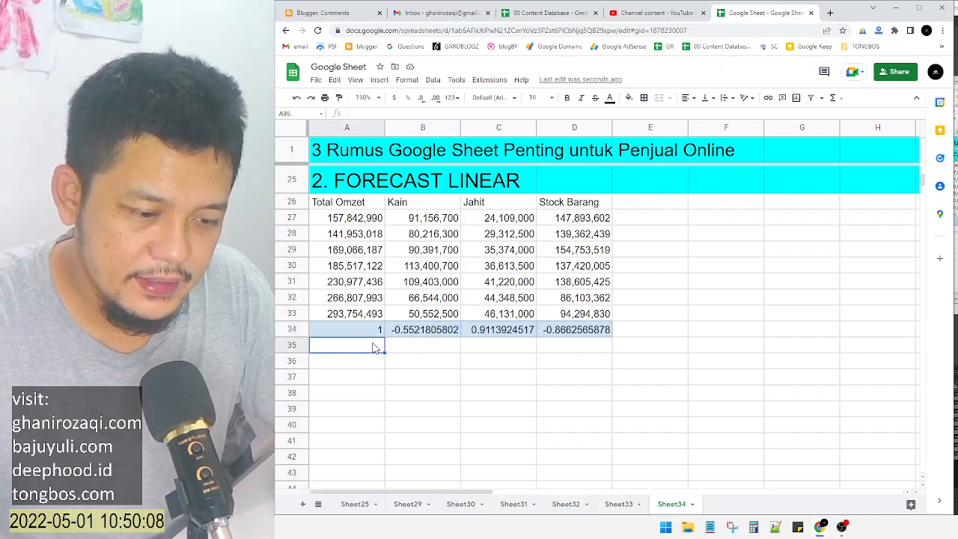
click(494, 335)
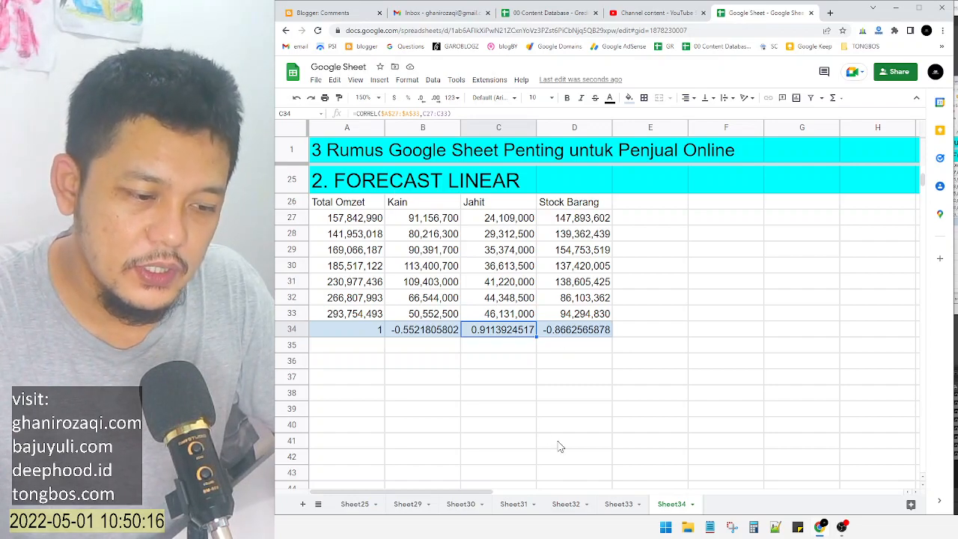
Enter 400000000 as the target Total Omzet in cell A35, below the correlation row
click(371, 350)
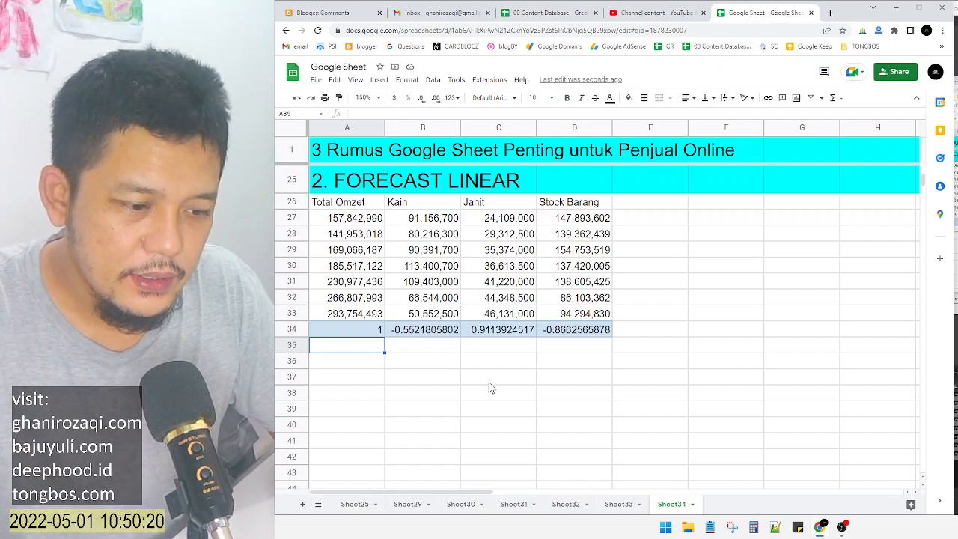
text(350)
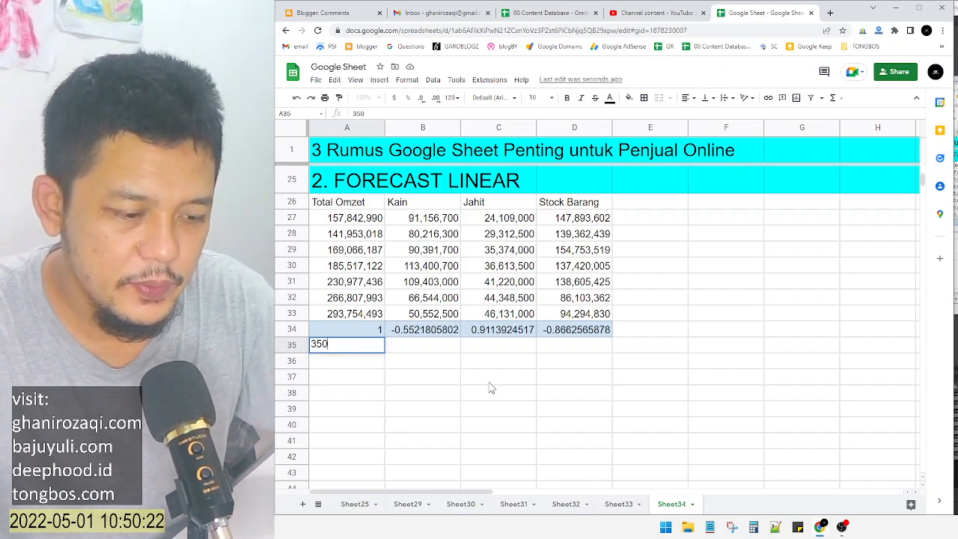
key(BackSpace)
key(BackSpace)
key(BackSpace)
text(1)
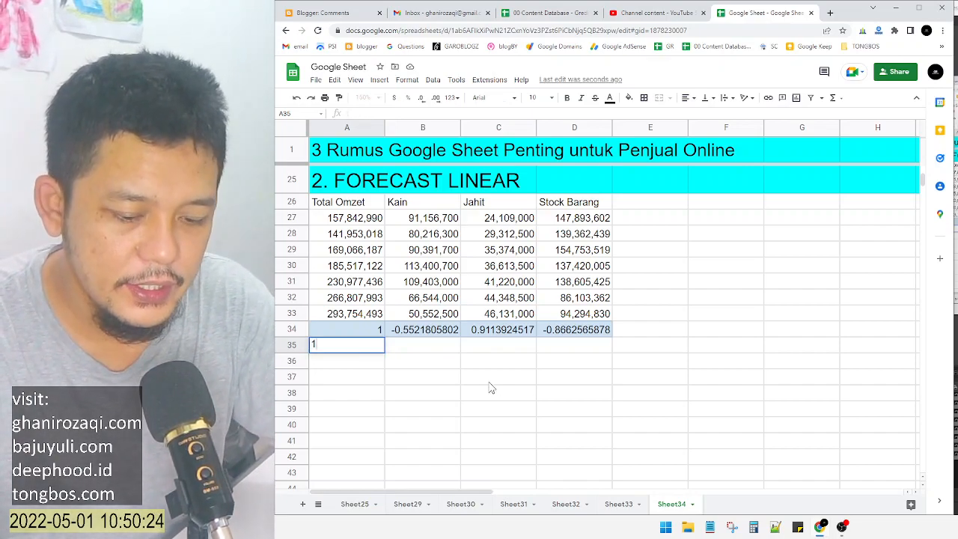
key(BackSpace)
text(40)
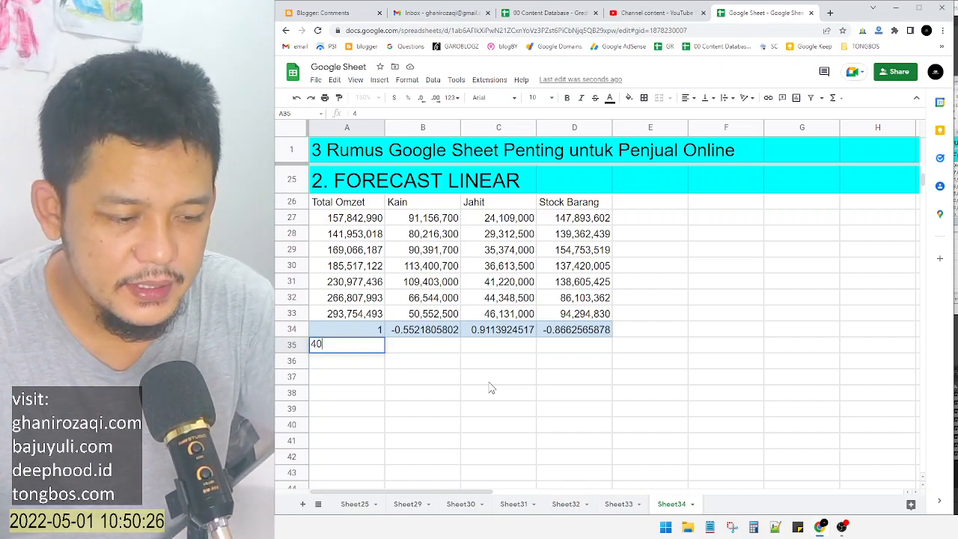
text(00000)
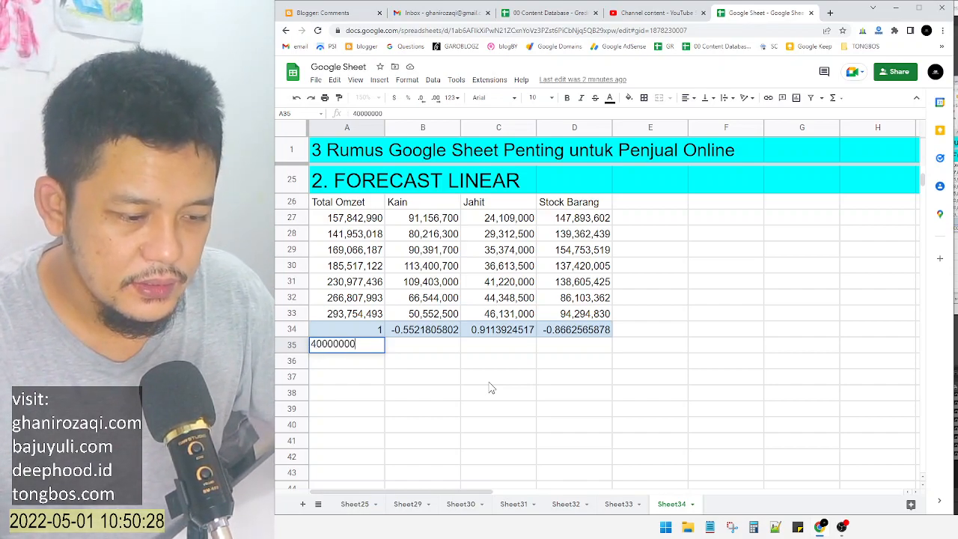
text(00)
key(Return)
Copy the number format of the Total Omzet value in A33 onto the target turnover in A35
key(Up)
key(Up)
key(Up)
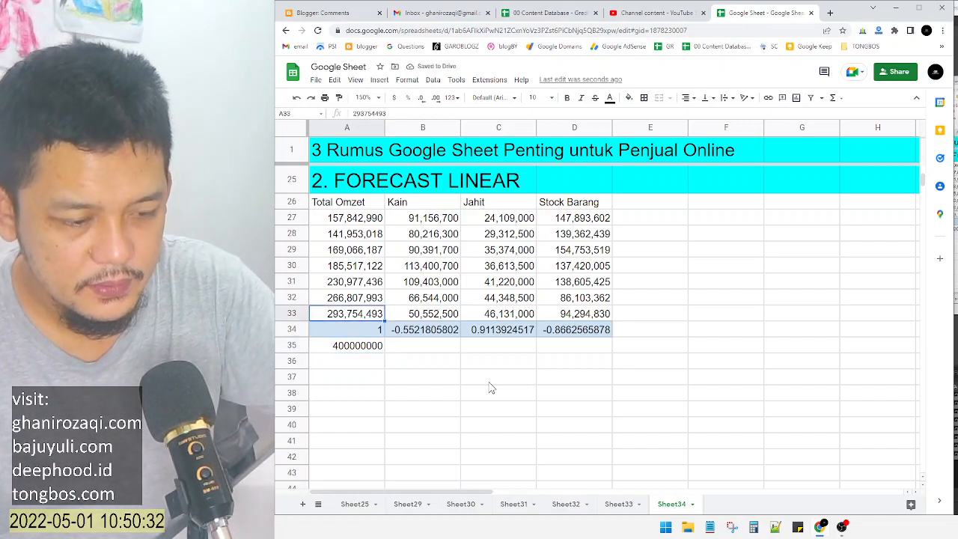
click(339, 97)
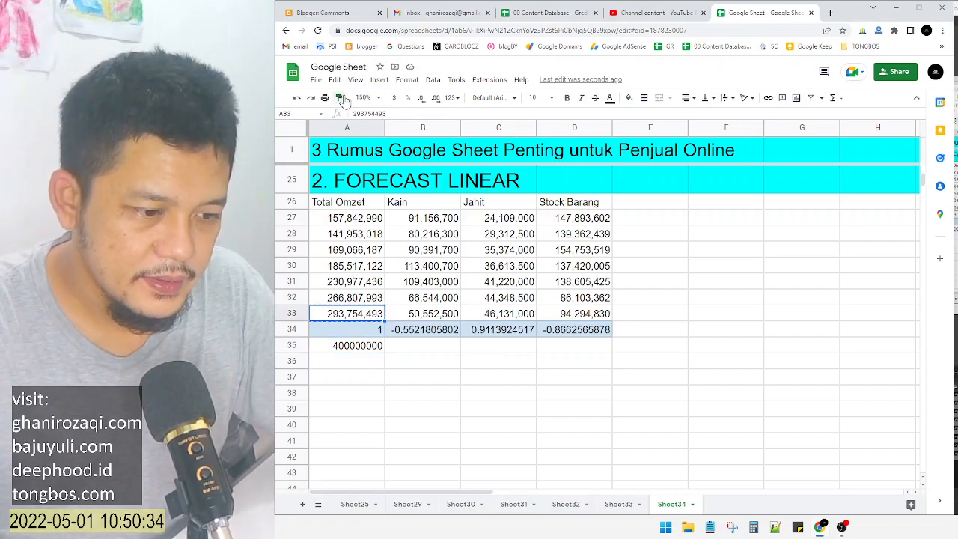
click(352, 350)
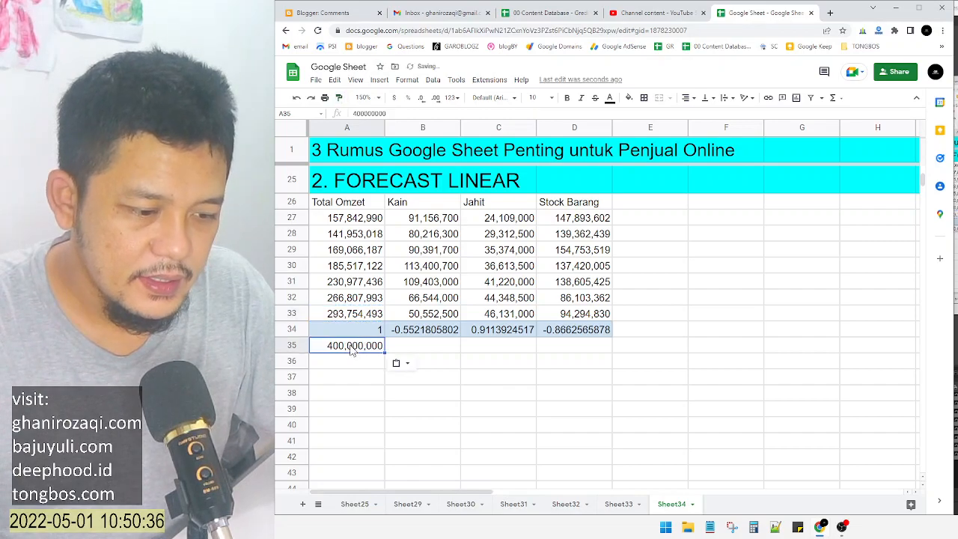
Enter =FORECAST(A35,C27:C33,A27:A33) in C35 to forecast the Jahit cost for the target Total Omzet
click(490, 350)
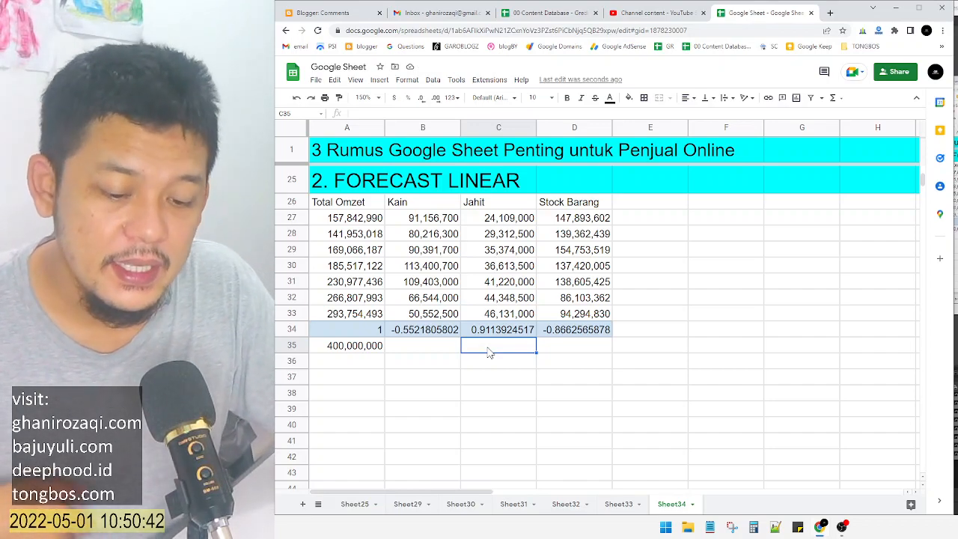
text(=fore)
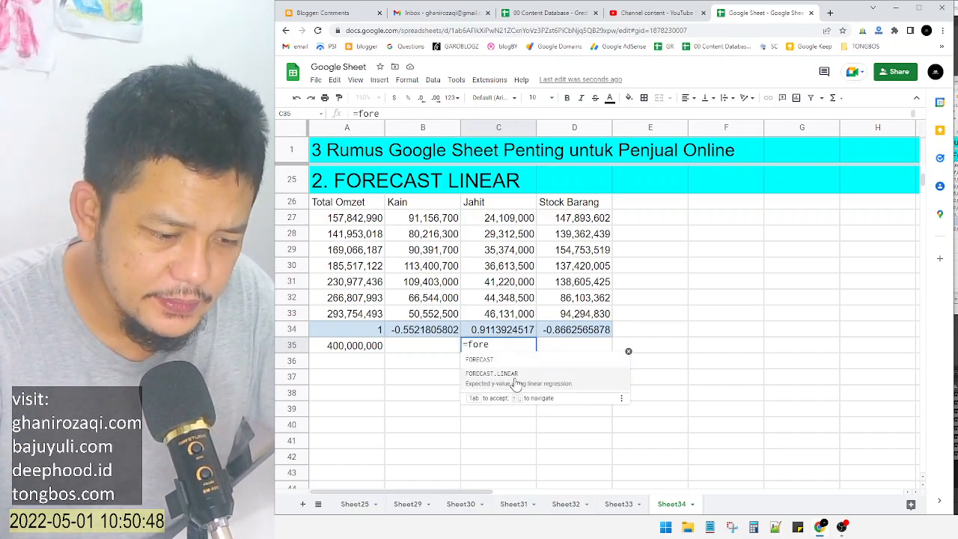
click(533, 369)
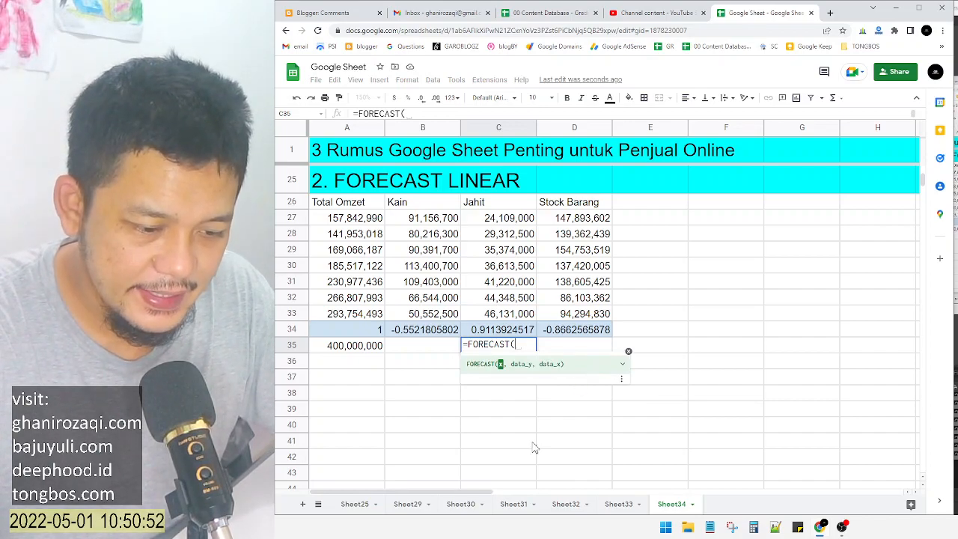
click(346, 352)
text(,)
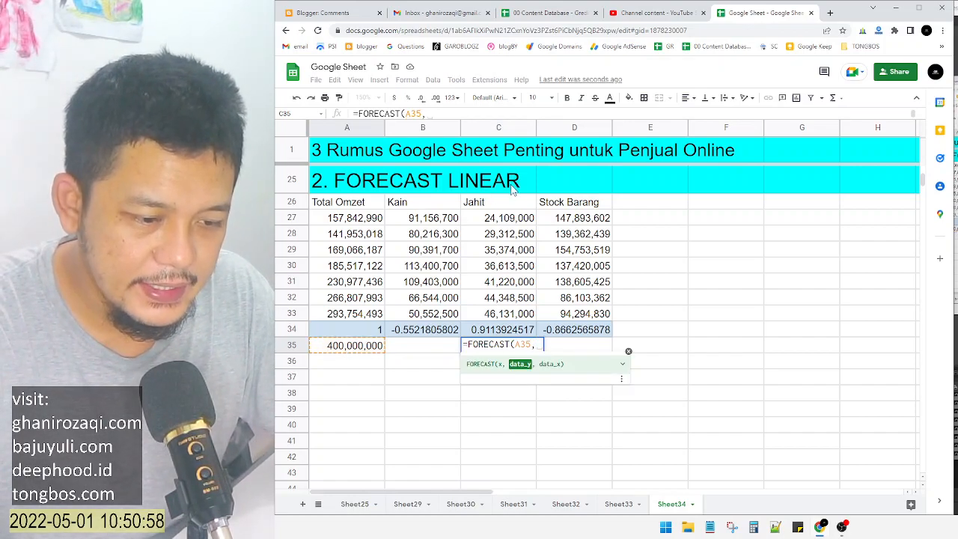
drag(500, 218, 494, 314)
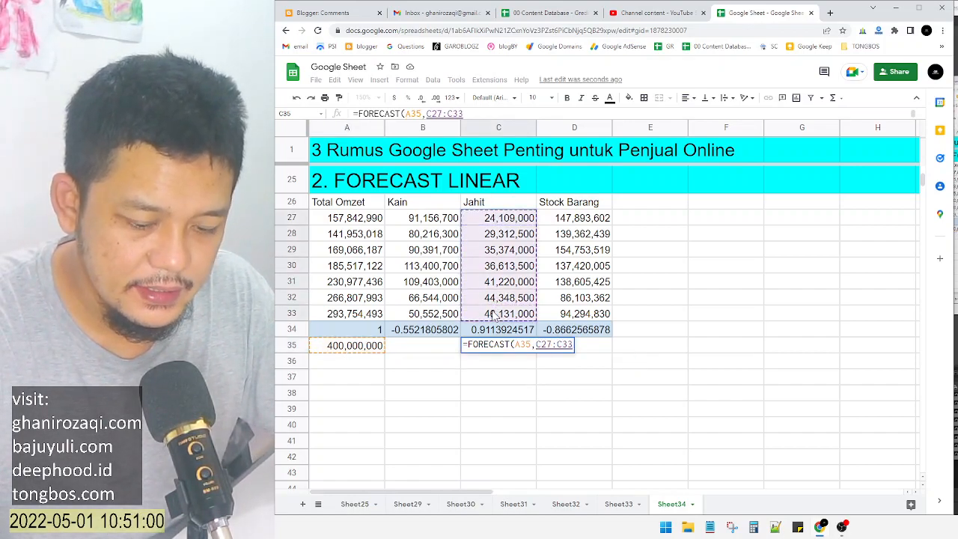
text(,)
drag(363, 218, 380, 322)
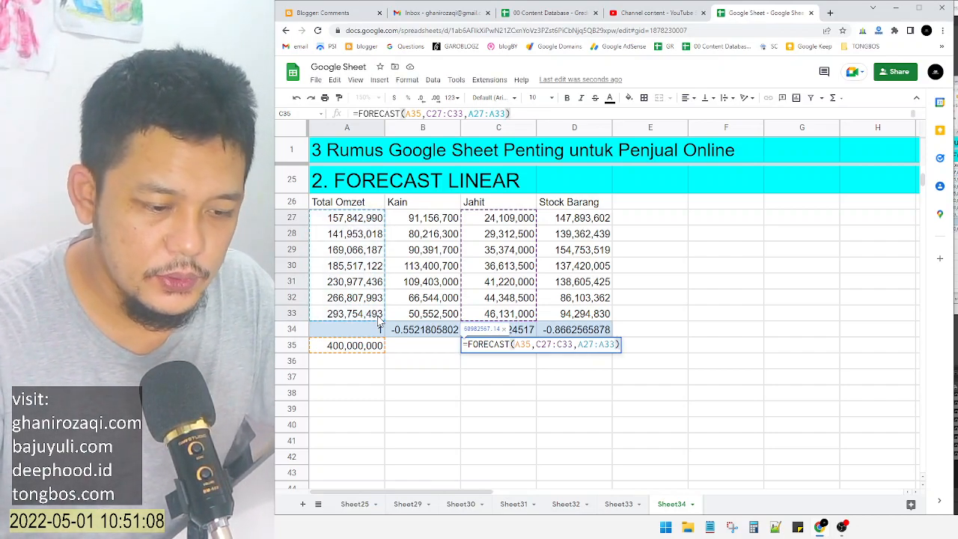
key(Return)
Copy the number format of the Jahit value in C33 onto the forecast in C35
key(Up)
key(Up)
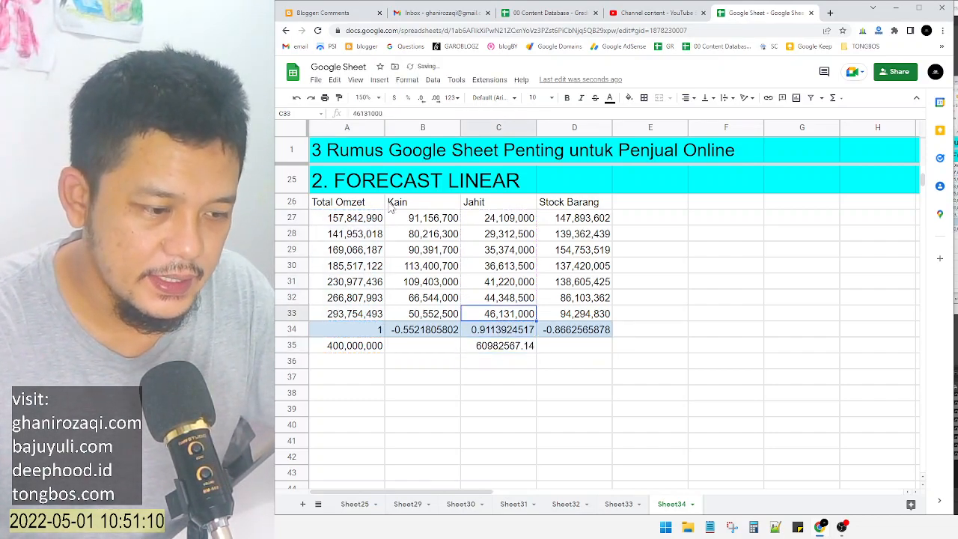
click(338, 98)
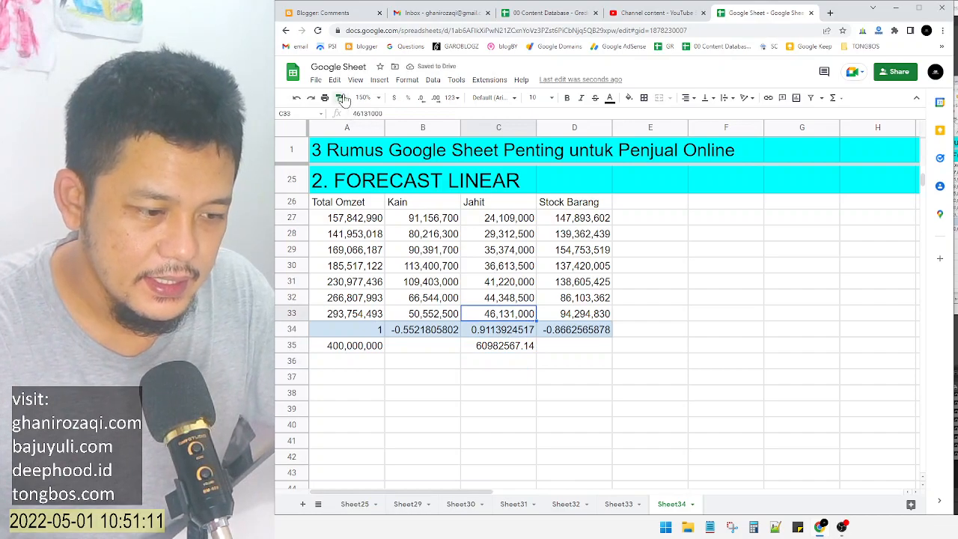
click(506, 348)
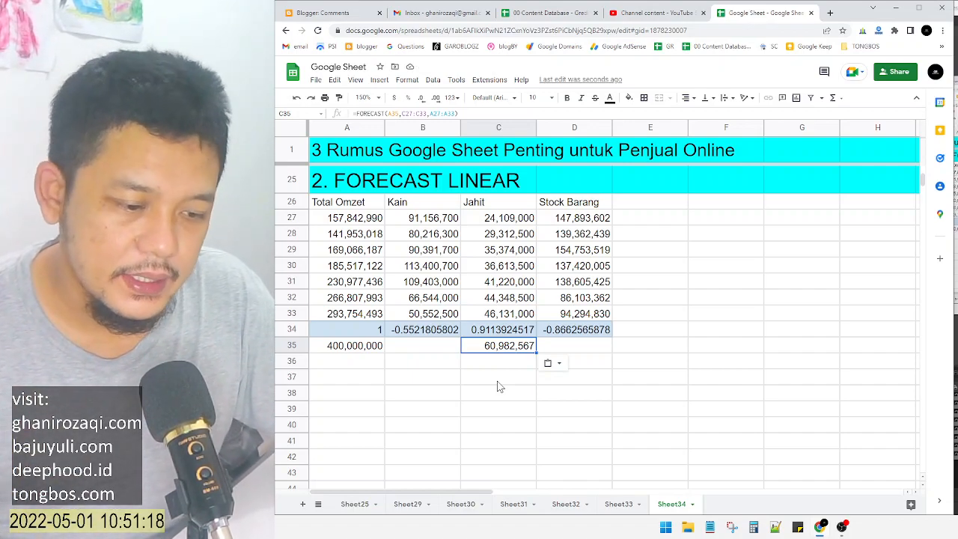
Make the Total Omzet references in the C35 formula absolute: =FORECAST($A$35,C27:C33,$A$27:$A$33)
click(511, 334)
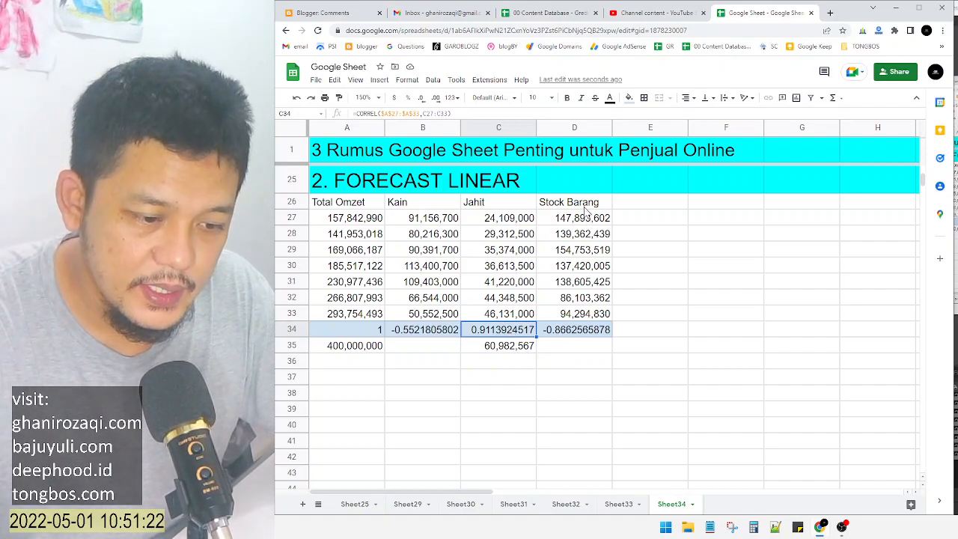
click(516, 346)
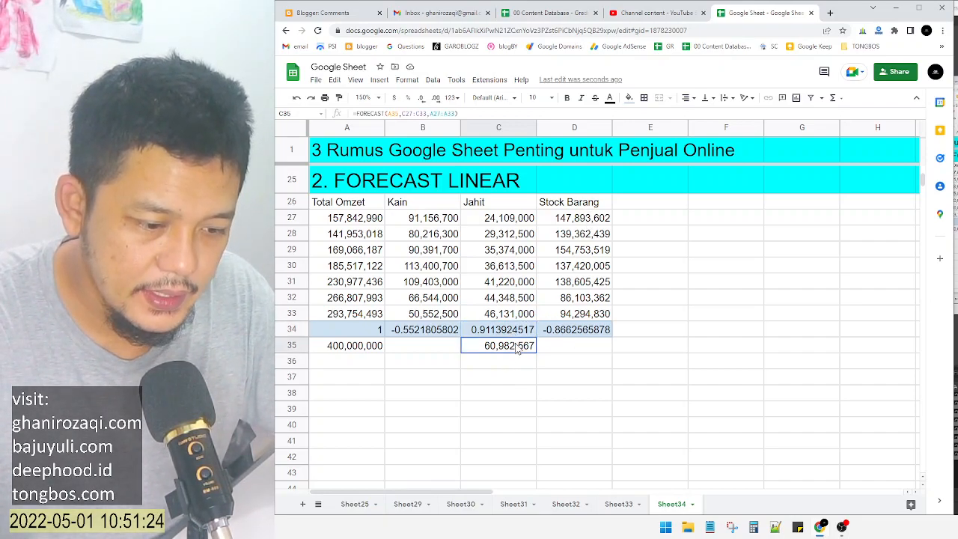
double_click(515, 344)
click(539, 344)
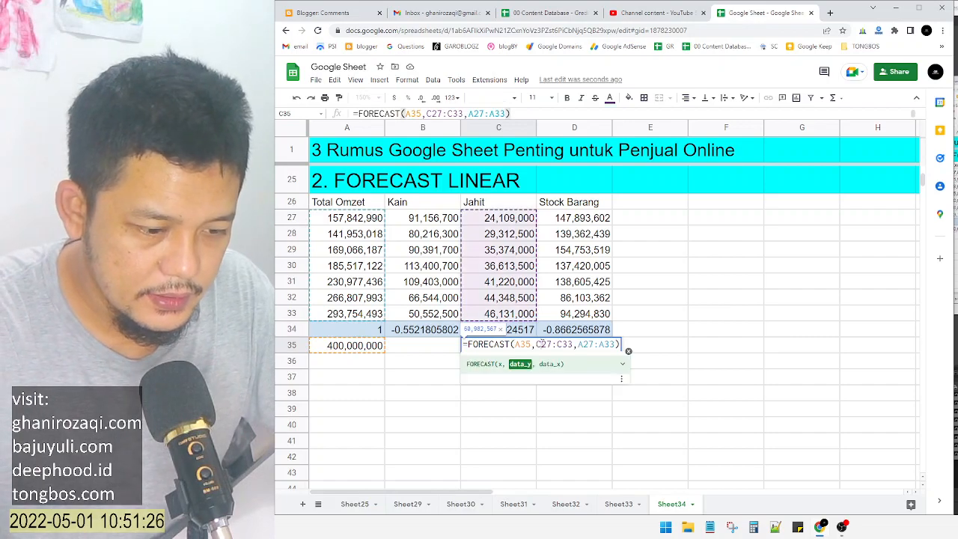
click(528, 343)
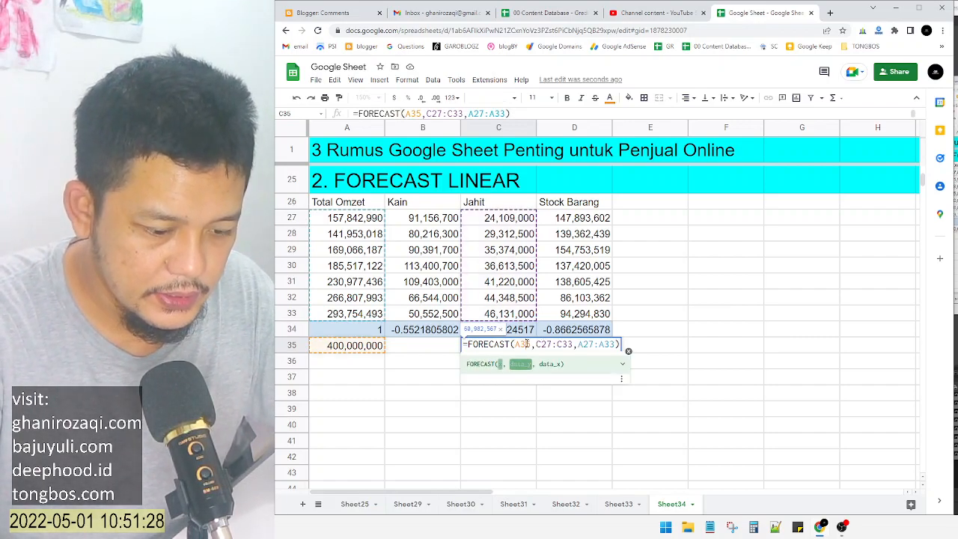
key(F4)
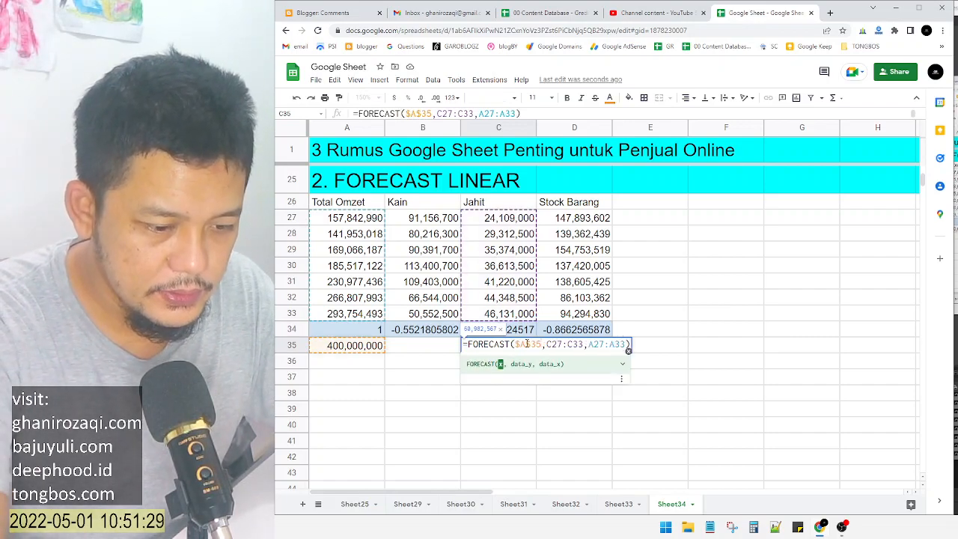
click(625, 346)
key(F4)
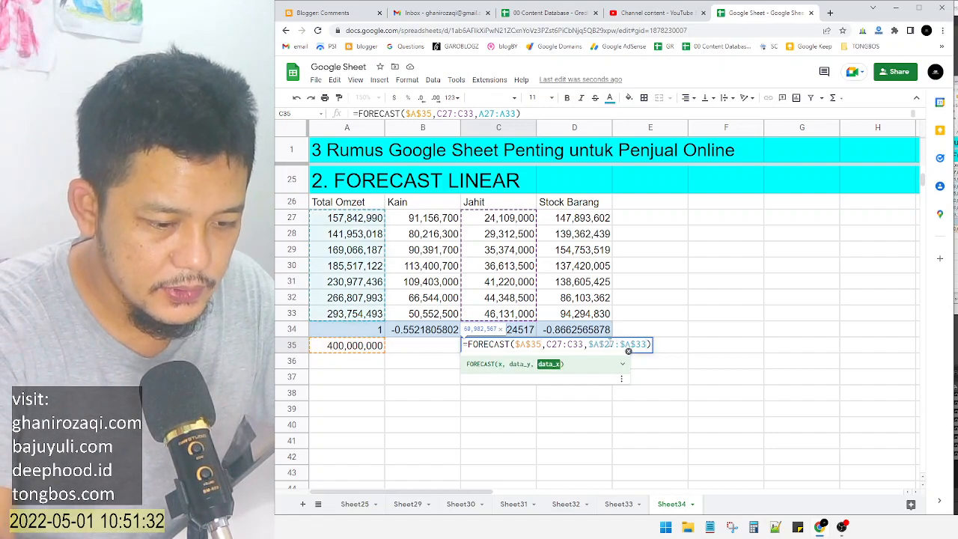
key(Return)
Fill the C35 forecast formula across to D35 for the Stock Barang column
key(Up)
drag(535, 352, 574, 358)
click(535, 349)
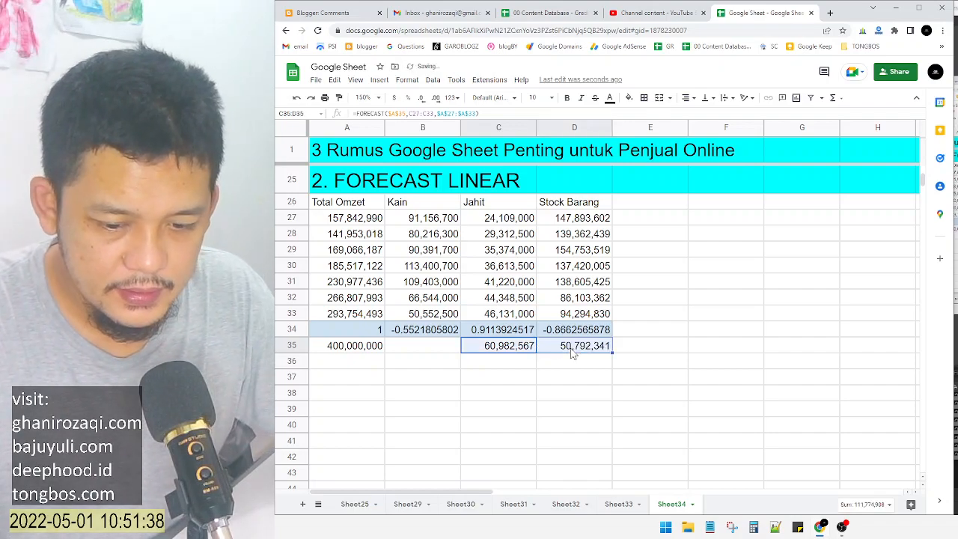
click(587, 351)
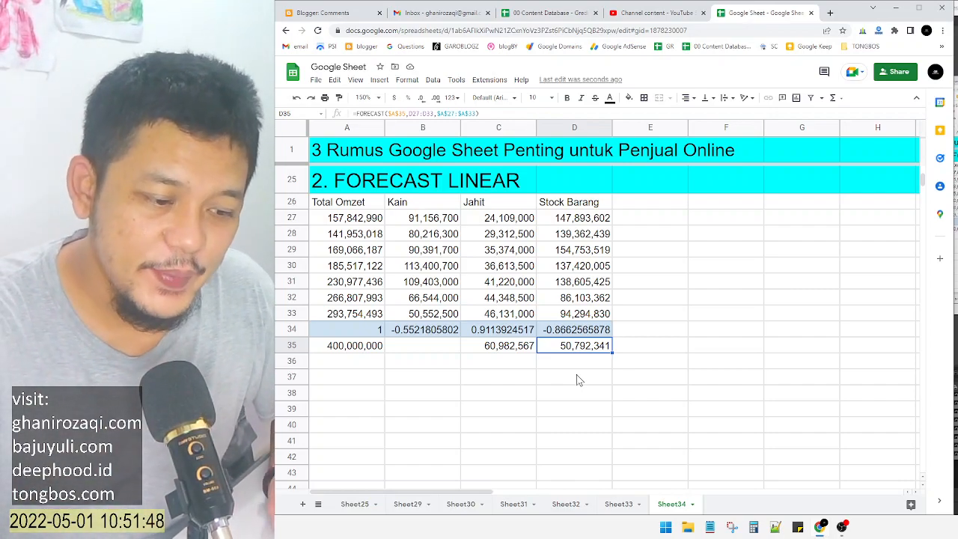
Fill the C35 forecast formula back to B35 for the Kain column and compare it with the earlier Kain figures
click(507, 351)
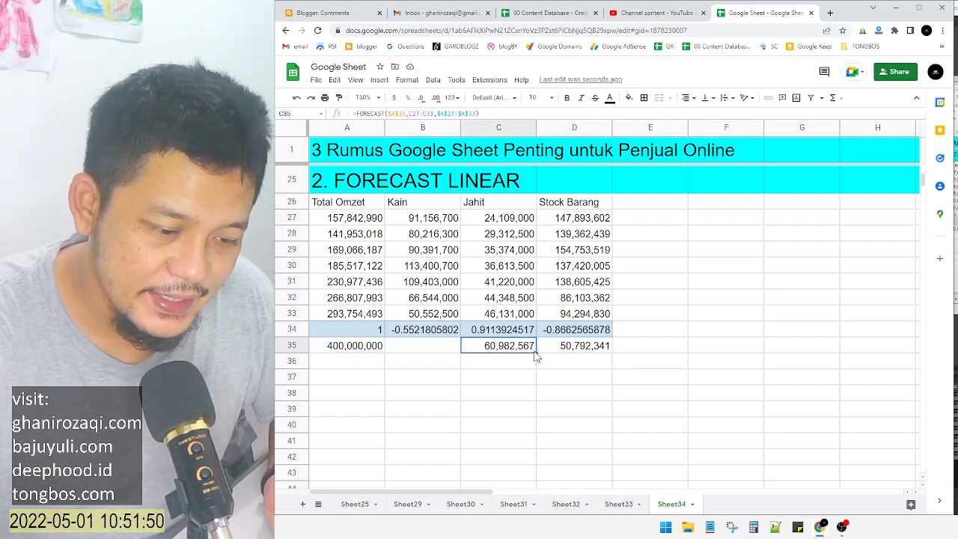
drag(534, 352, 418, 351)
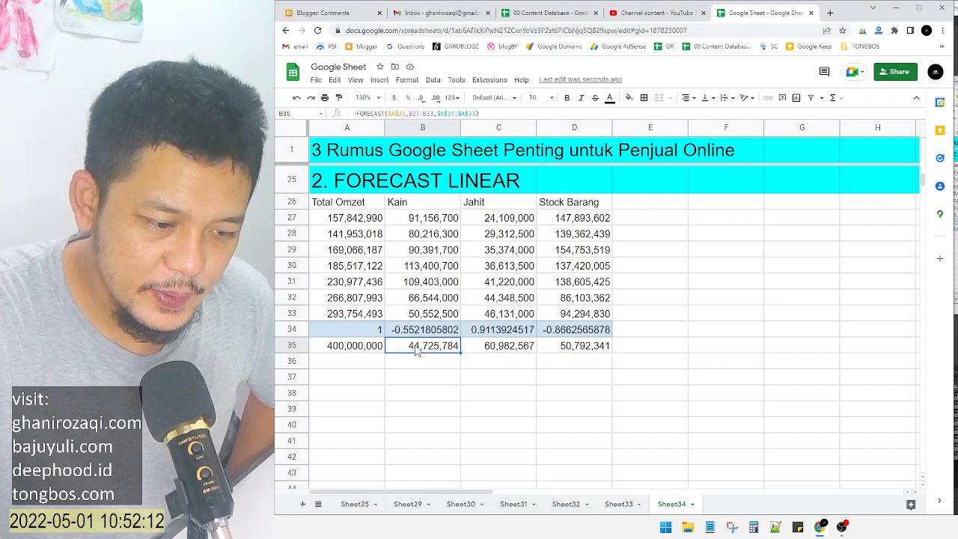
click(368, 350)
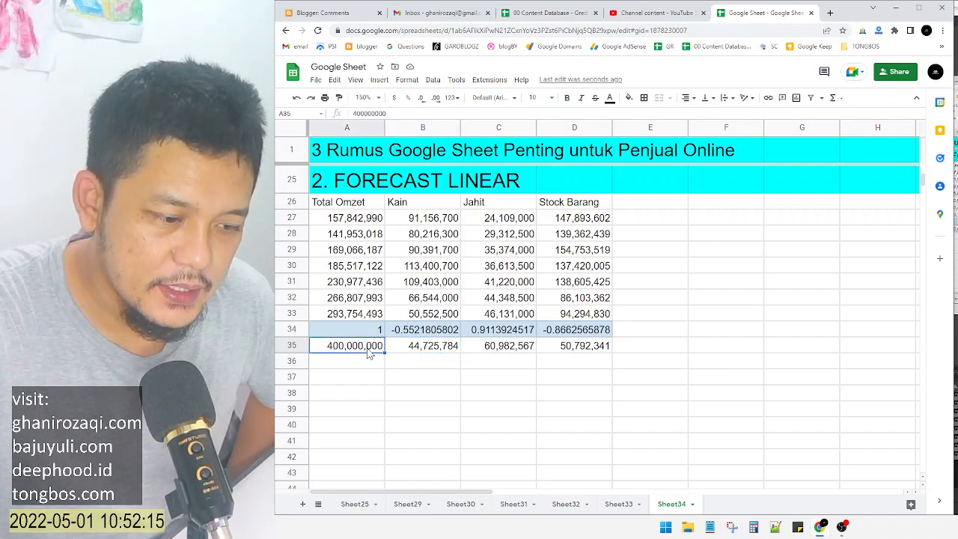
click(435, 287)
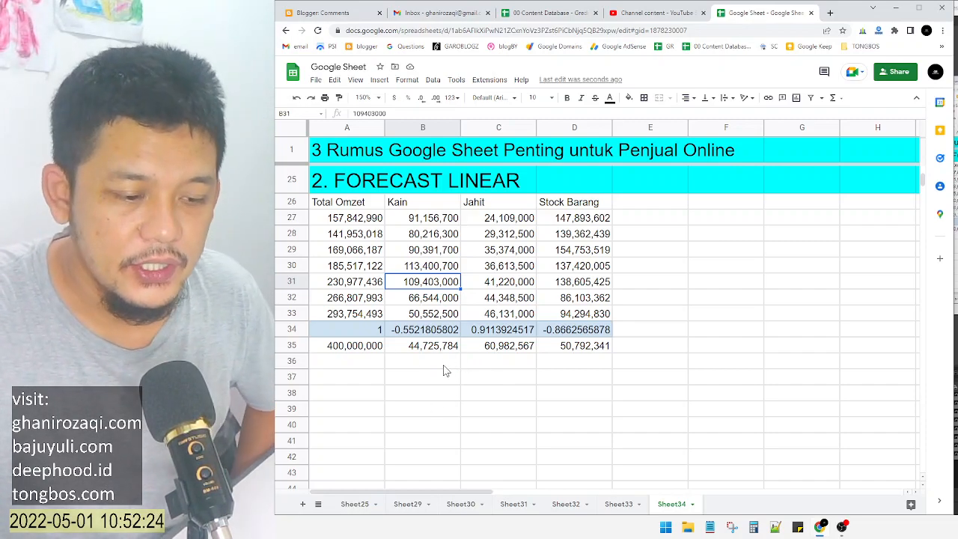
Clear the Kain forecast from B35
click(423, 360)
key(Up)
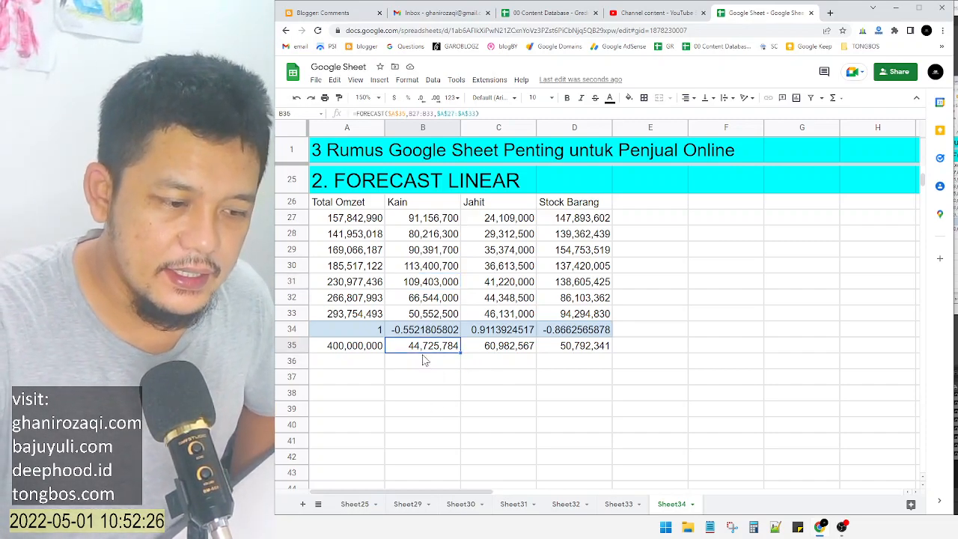
key(Delete)
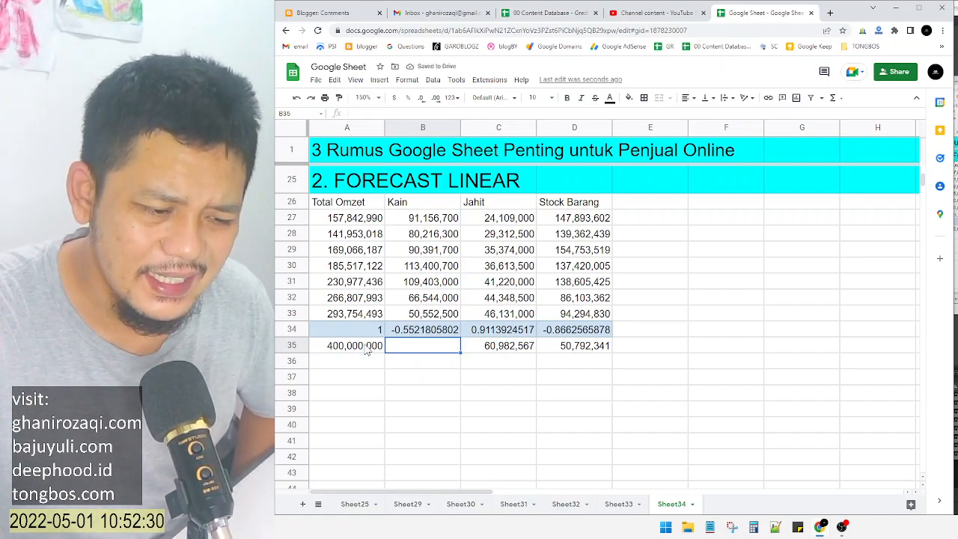
drag(359, 354, 561, 368)
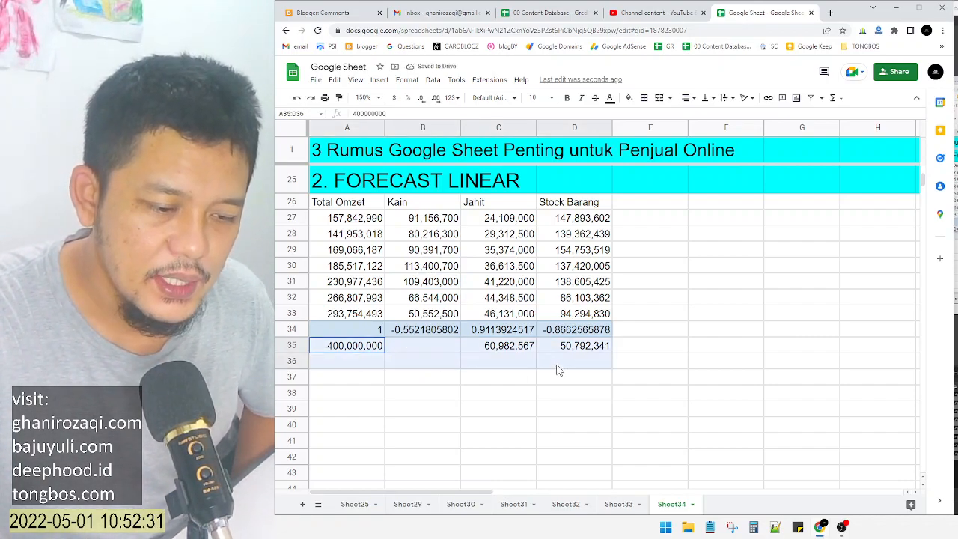
click(472, 400)
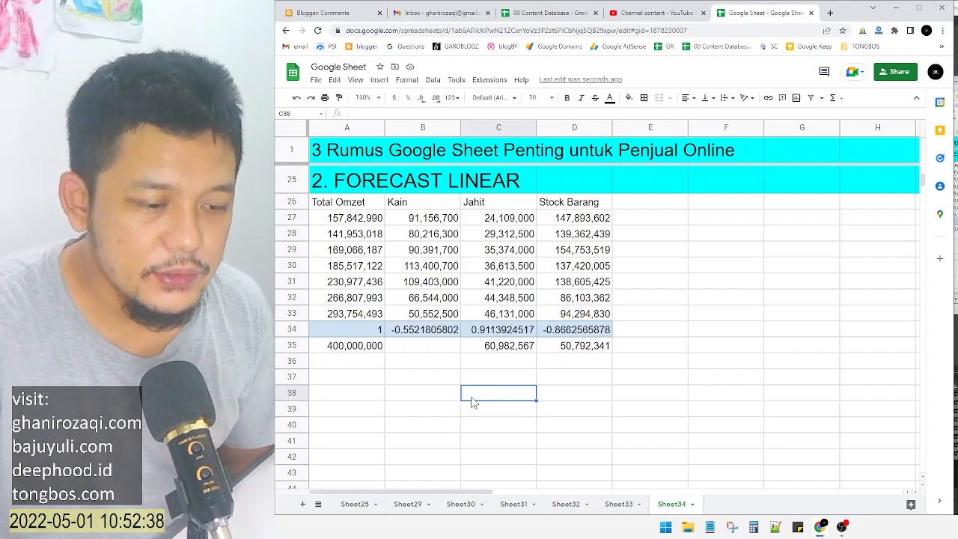
Go to the GROWTH section and select cell A62 below its correlation row
scroll(471, 402, down, 5)
scroll(472, 402, down, 3)
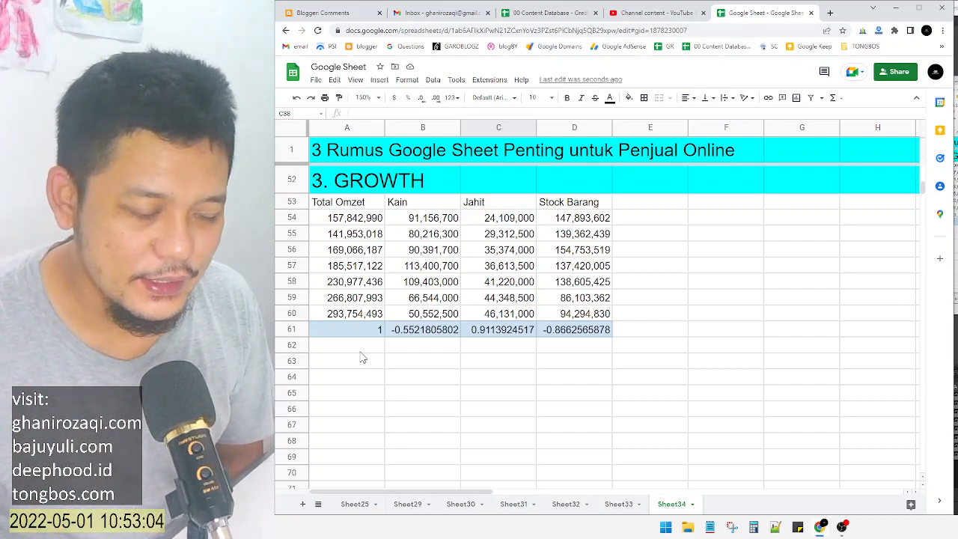
click(360, 352)
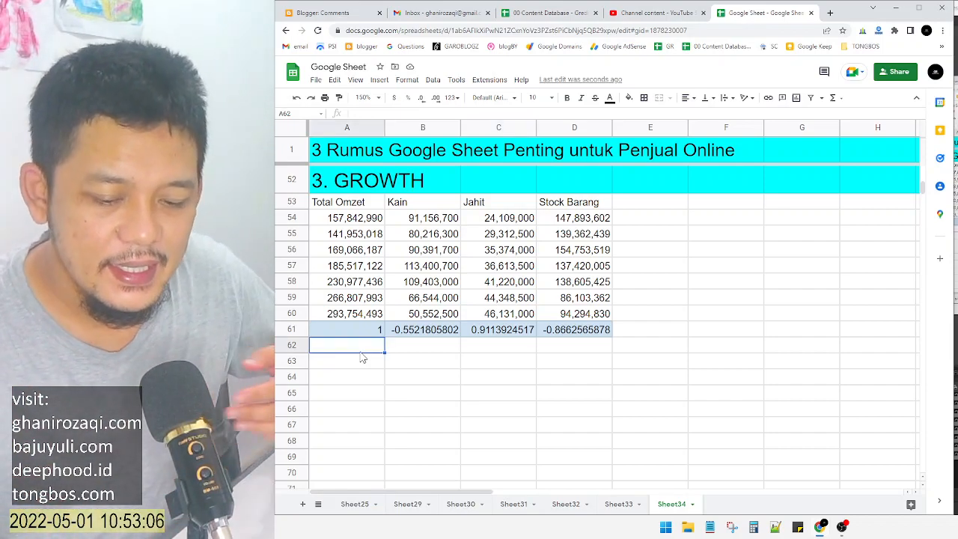
text(=gro)
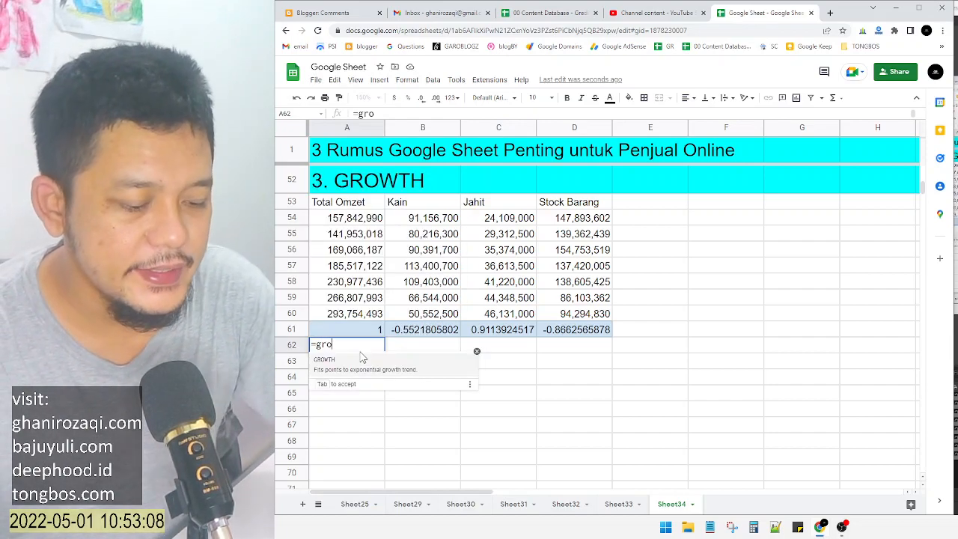
key(Tab)
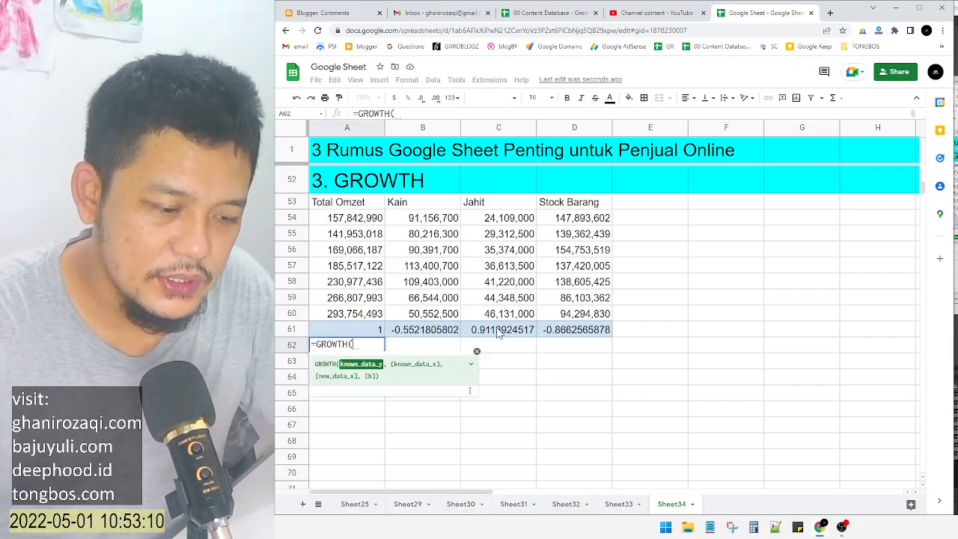
key(Escape)
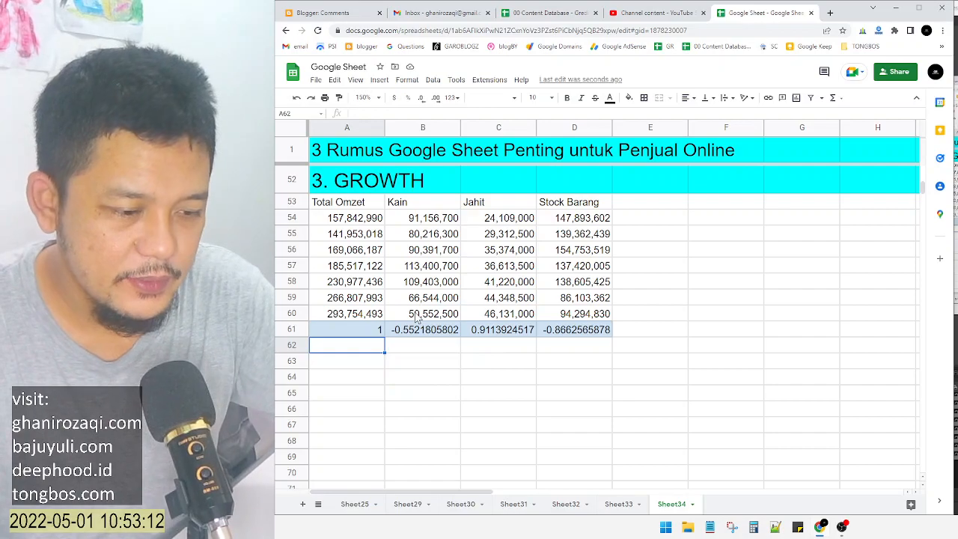
Enter 400000000 as the target Total Omzet in A62 of the GROWTH section
text(400)
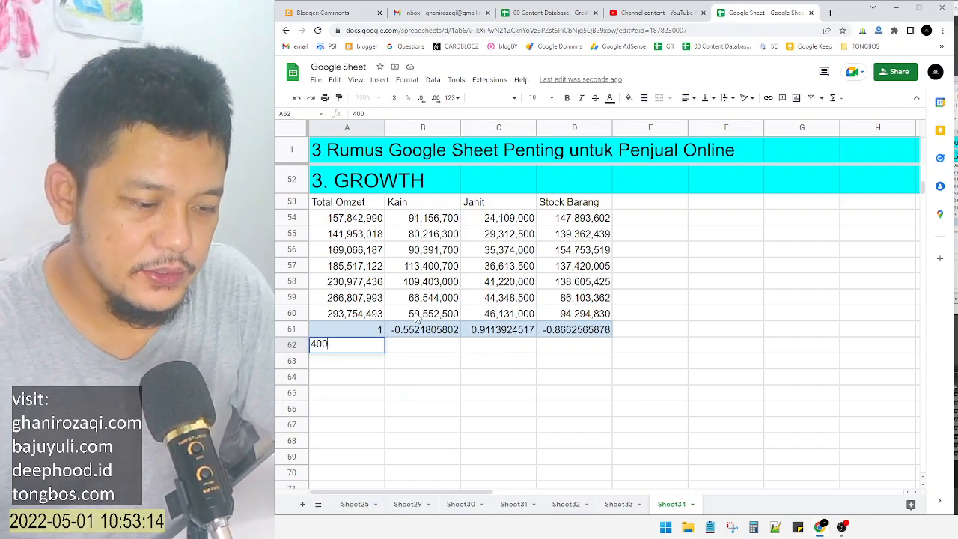
text(000000)
key(Return)
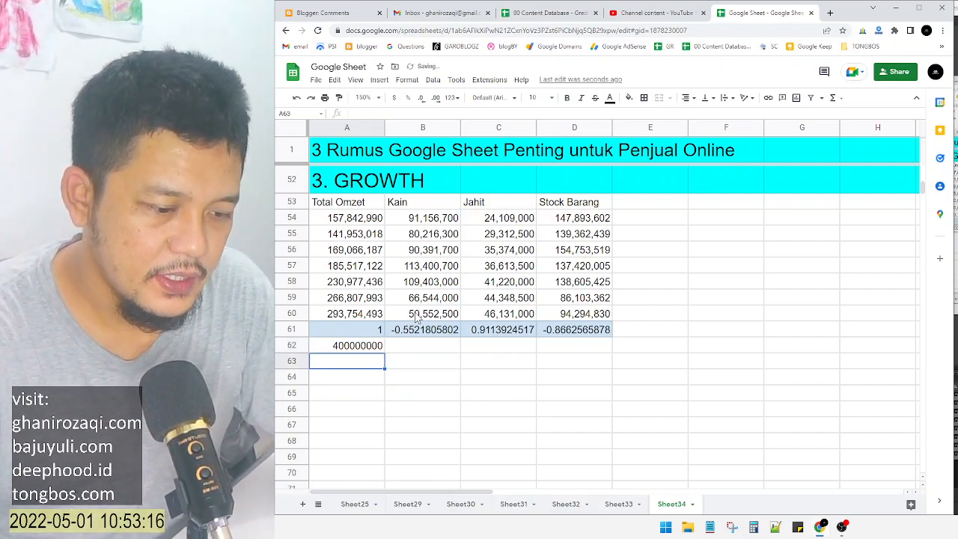
Enter =GROWTH(C54:C60,A54:A60,A62) in C62 to predict the Jahit cost for the target Total Omzet
key(Up)
key(Up)
key(Right)
key(Right)
key(Down)
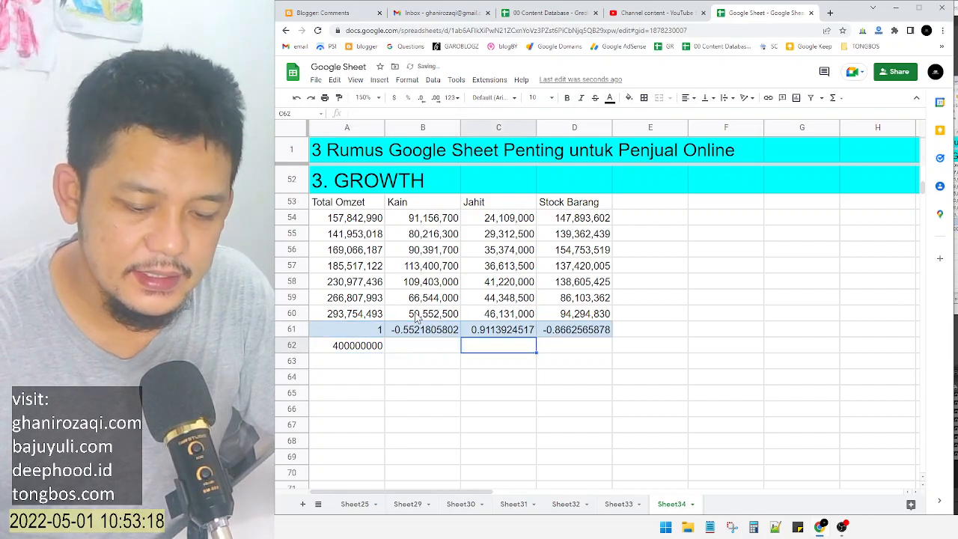
text(=)
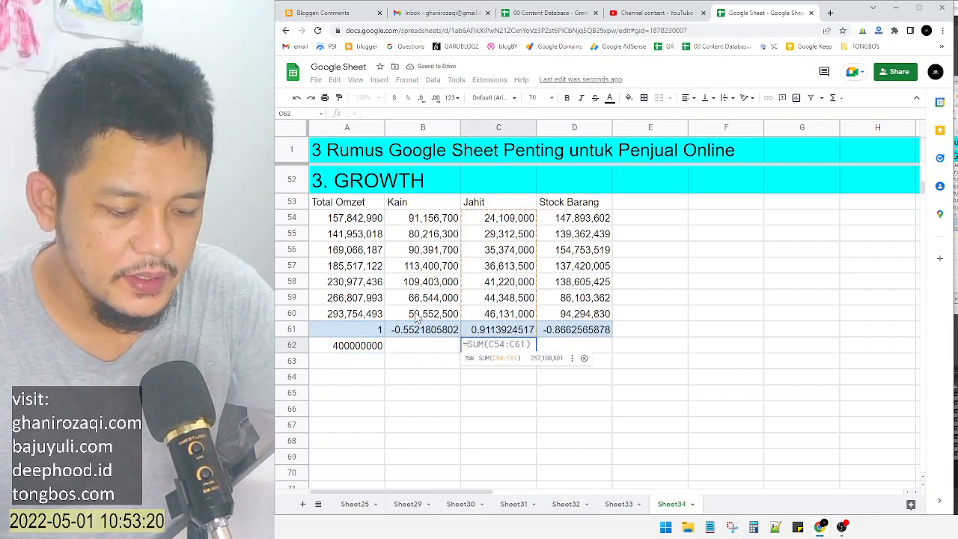
text(grow)
key(Tab)
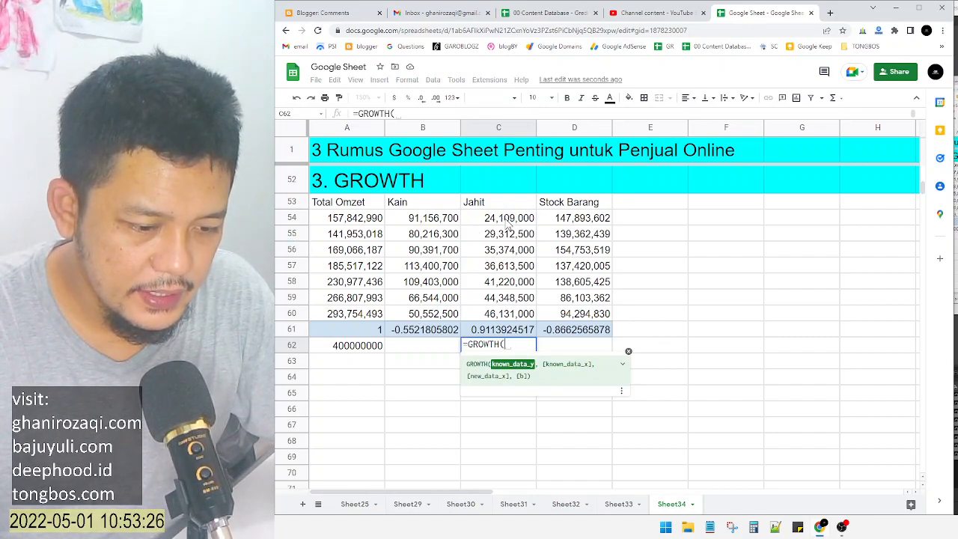
drag(507, 222, 513, 315)
text(,)
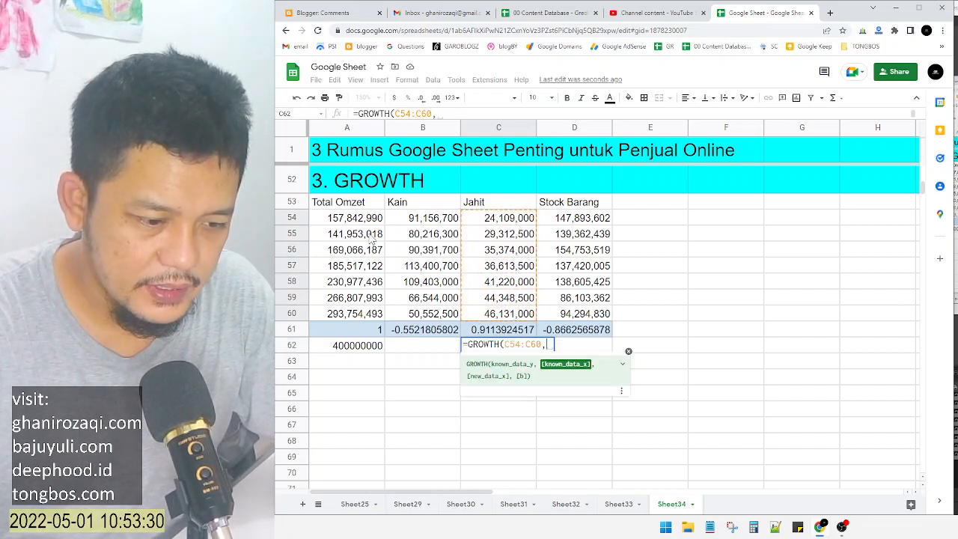
drag(354, 225, 370, 322)
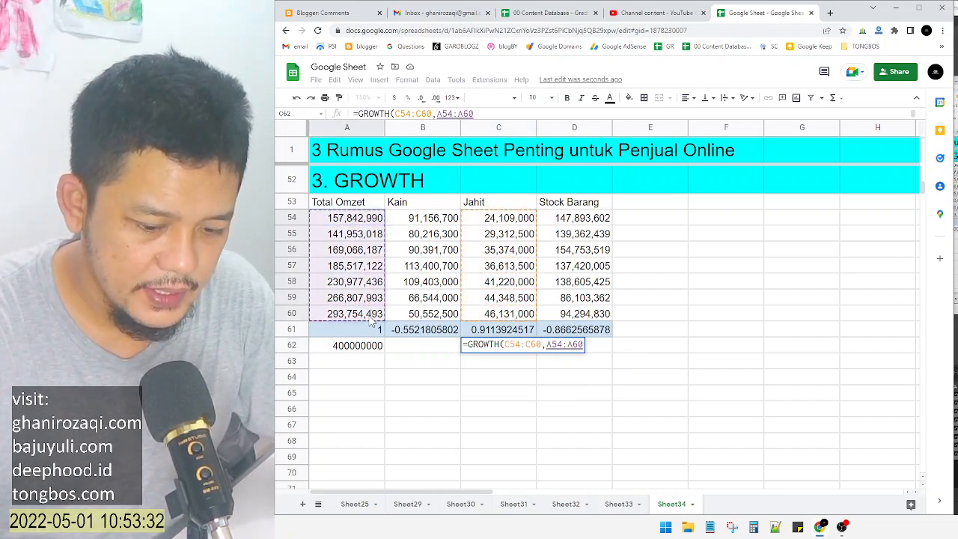
text(,)
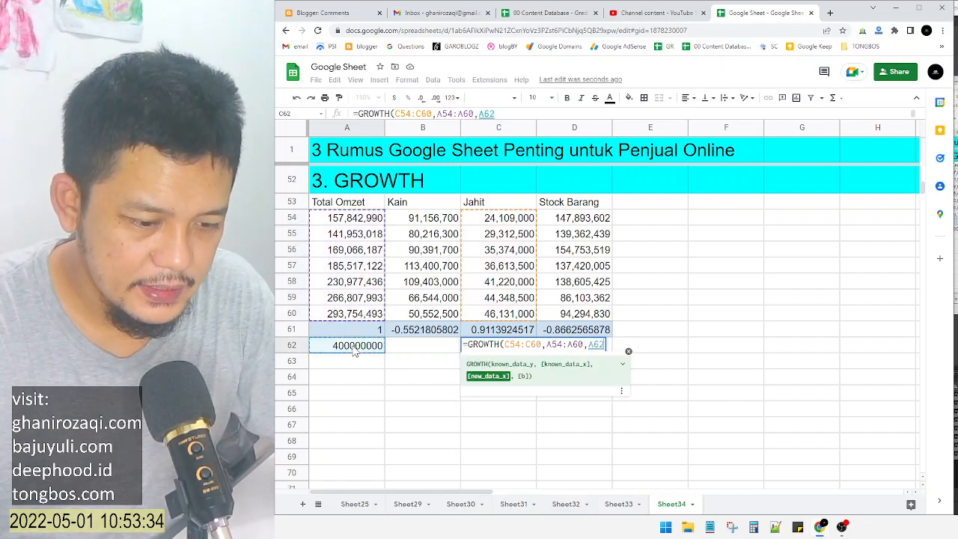
click(354, 347)
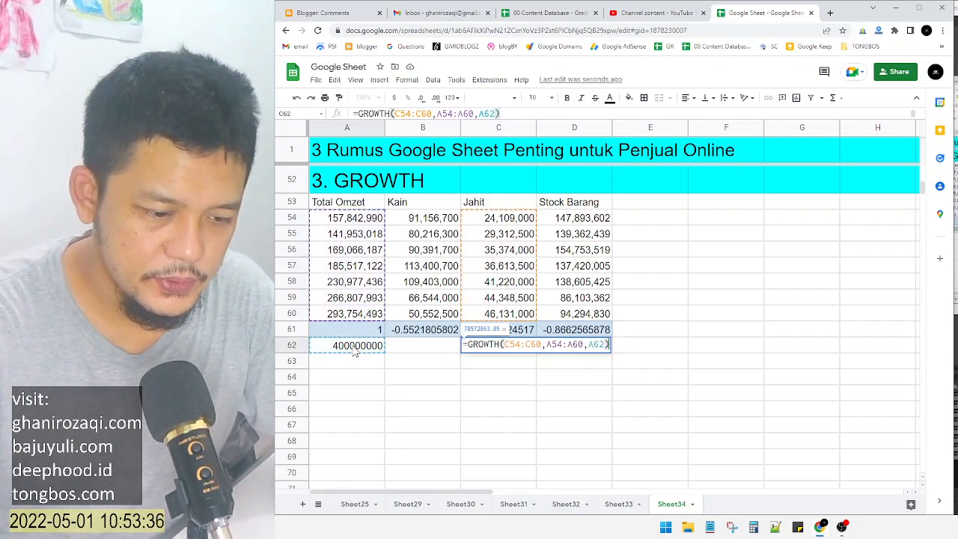
key(Return)
Apply the thousands-separated number format of Jahit cell C59 to C62, keeping the GROWTH formula there
click(513, 298)
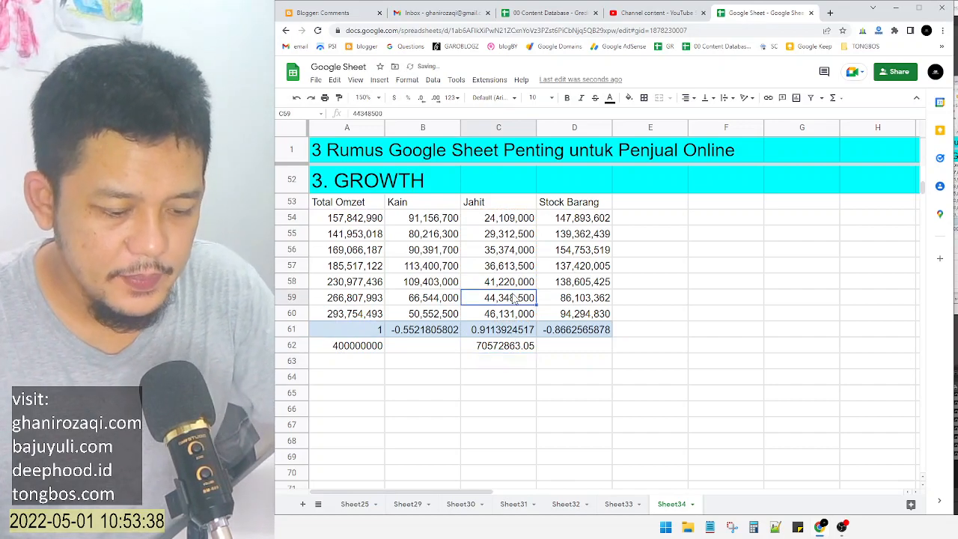
key(ctrl+c)
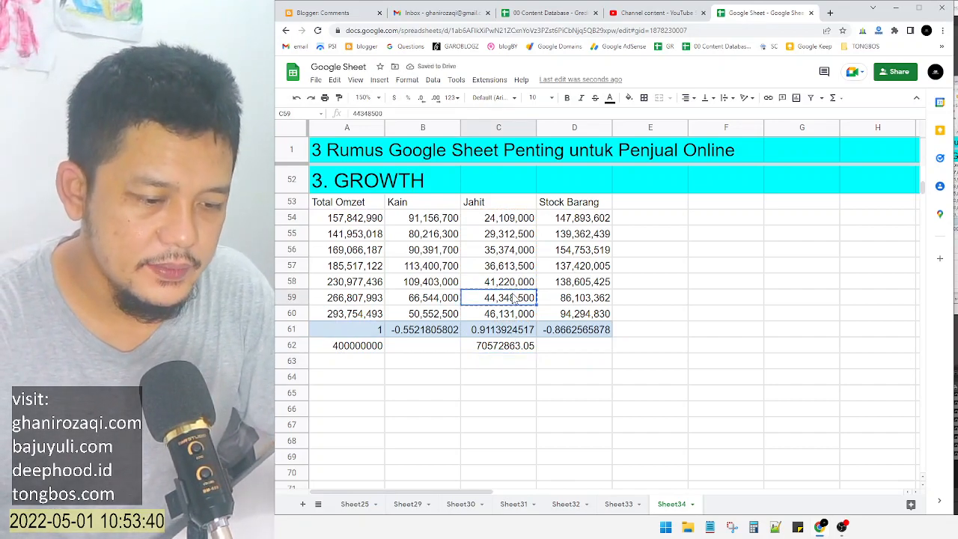
key(Down)
key(Down)
key(Down)
key(ctrl+v)
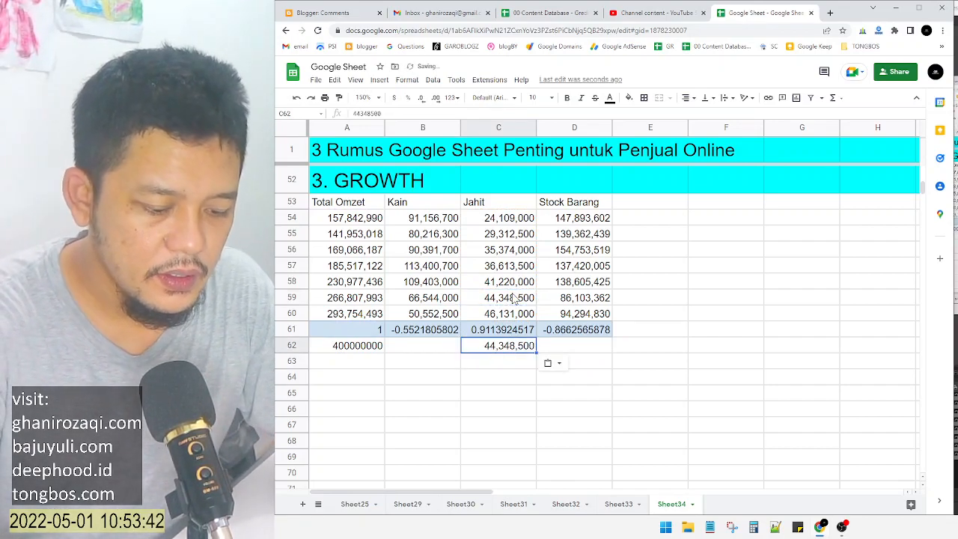
key(ctrl+z)
key(ctrl+alt+v)
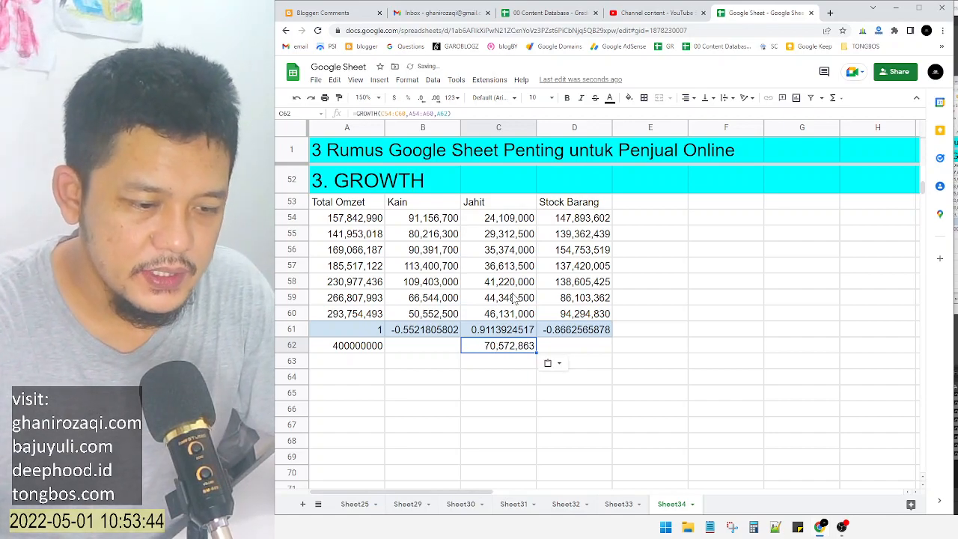
Compare the Jahit GROWTH prediction in C62 with the linear forecast in C35, and review the sections back up to CORREL
click(373, 347)
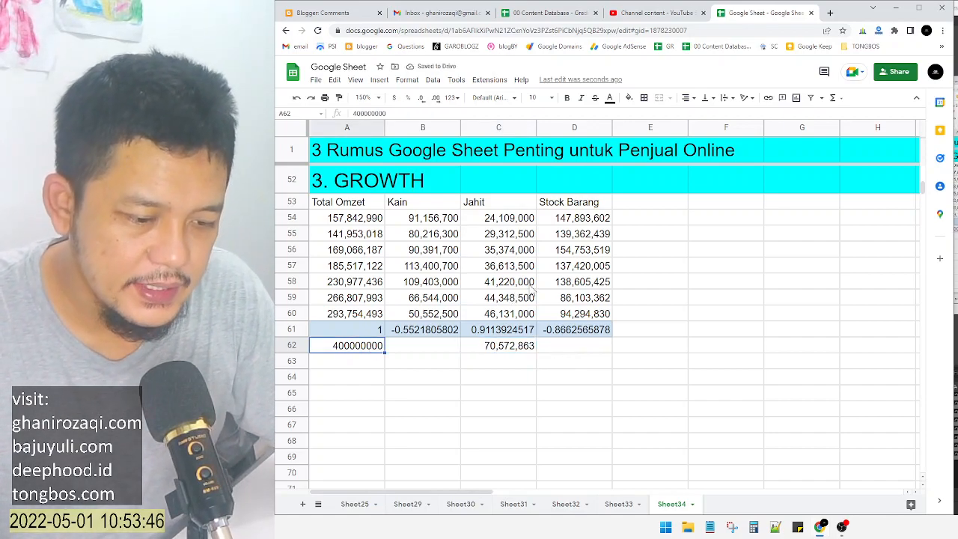
scroll(530, 292, up, 8)
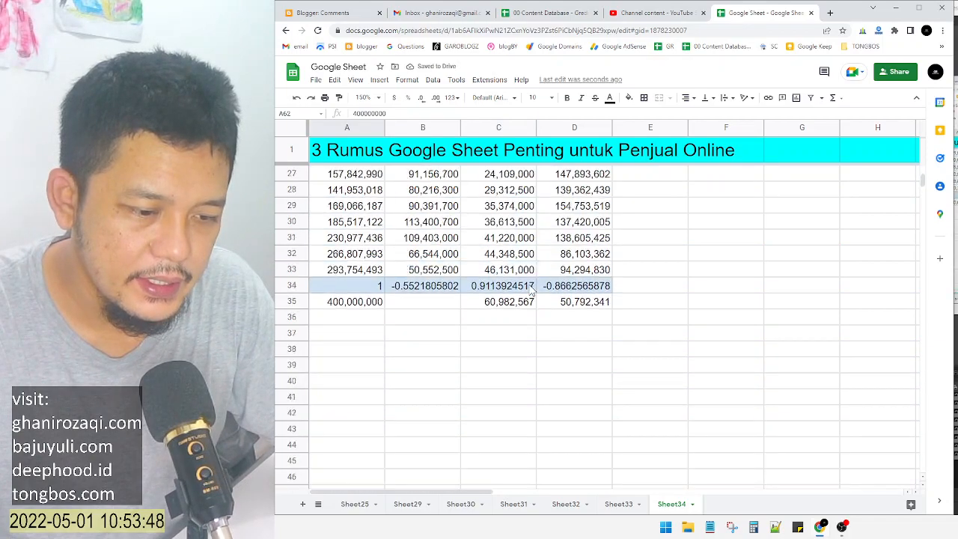
scroll(497, 387, up, 2)
scroll(495, 388, down, 6)
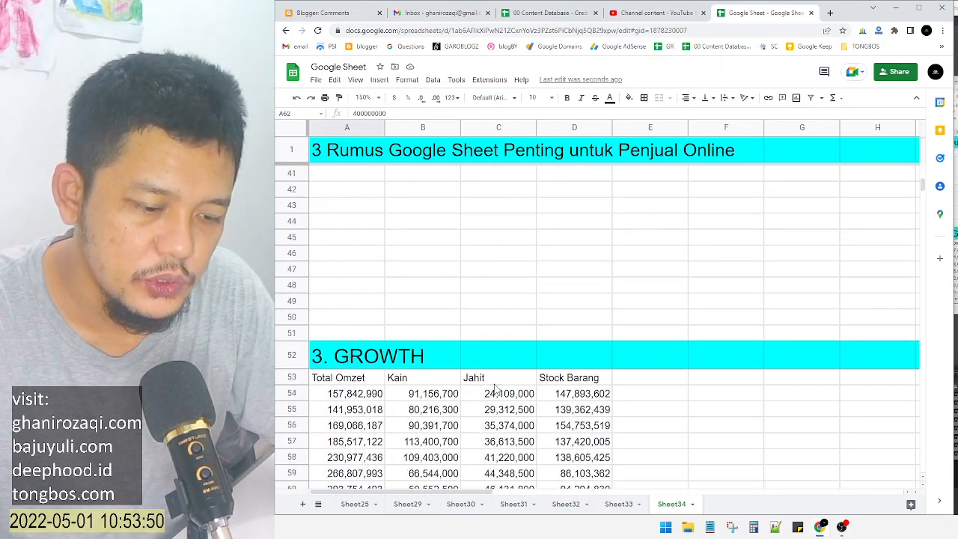
scroll(494, 387, down, 4)
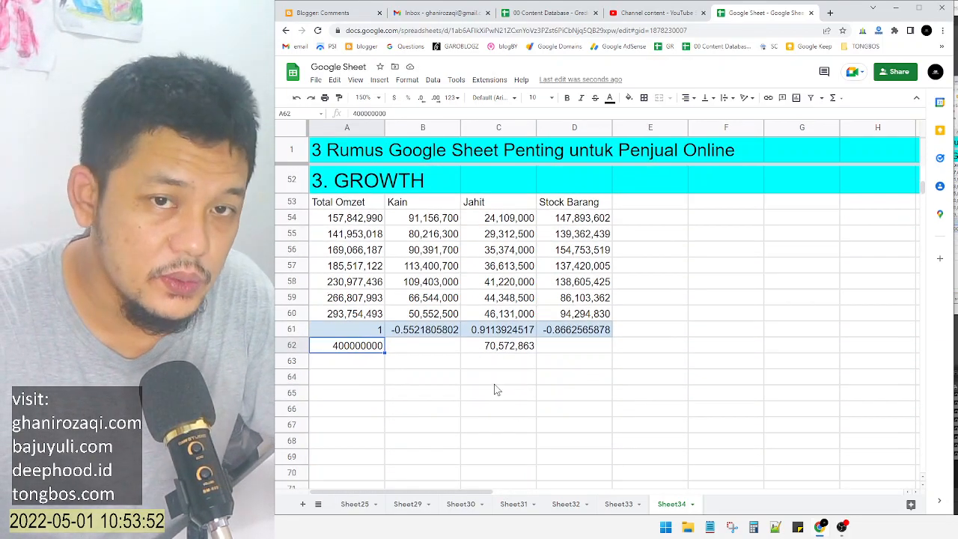
click(517, 349)
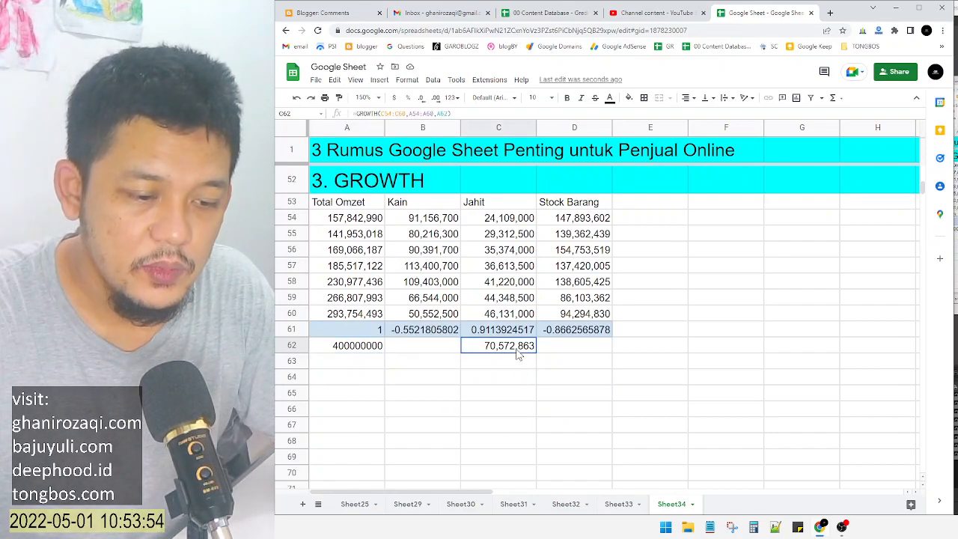
click(582, 253)
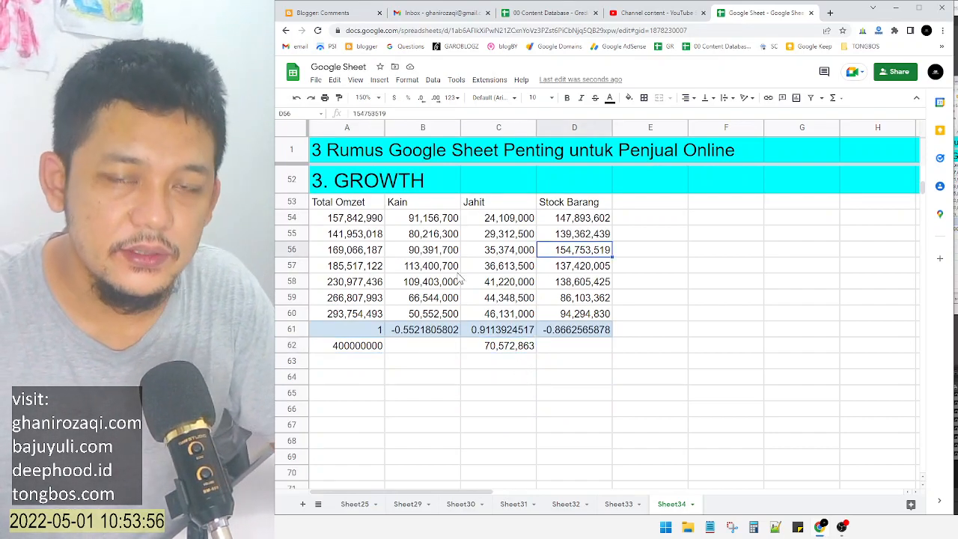
scroll(461, 278, up, 7)
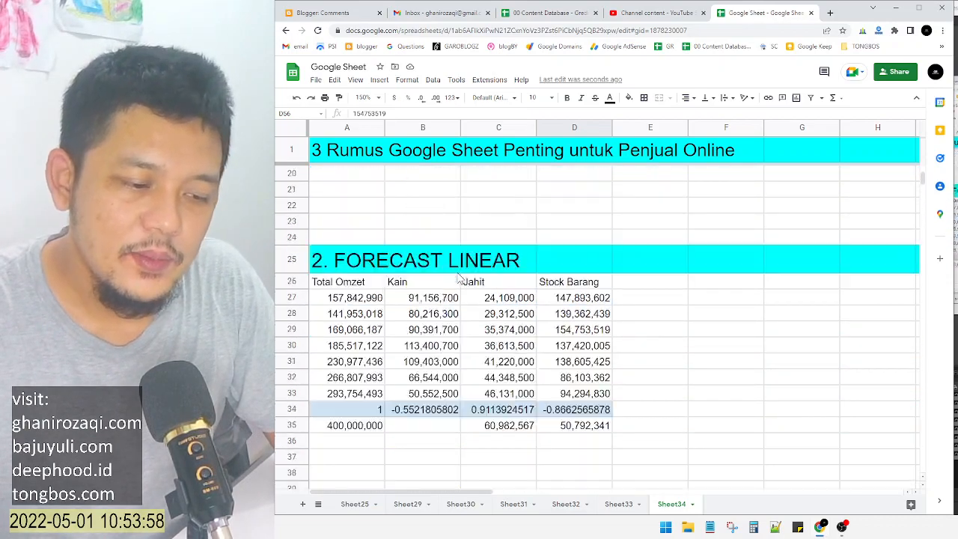
scroll(459, 278, up, 6)
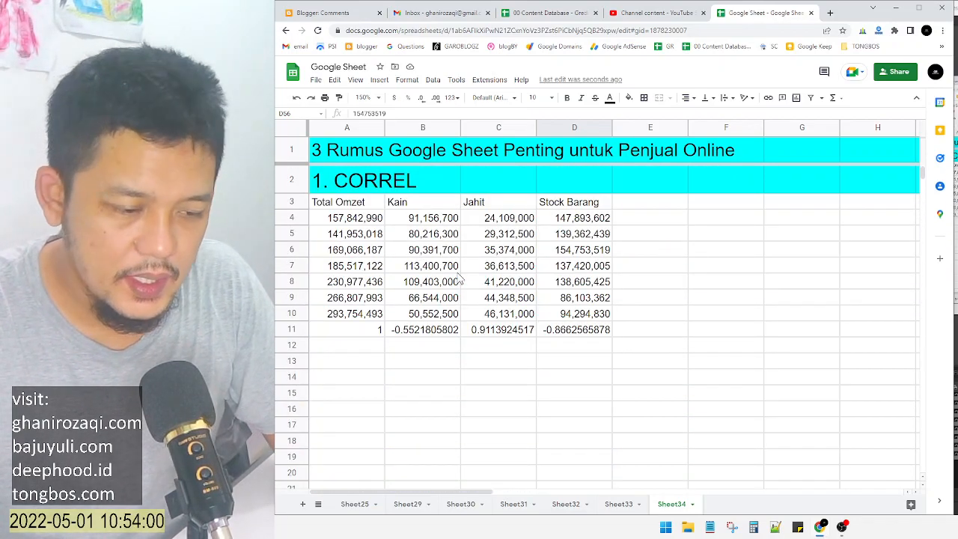